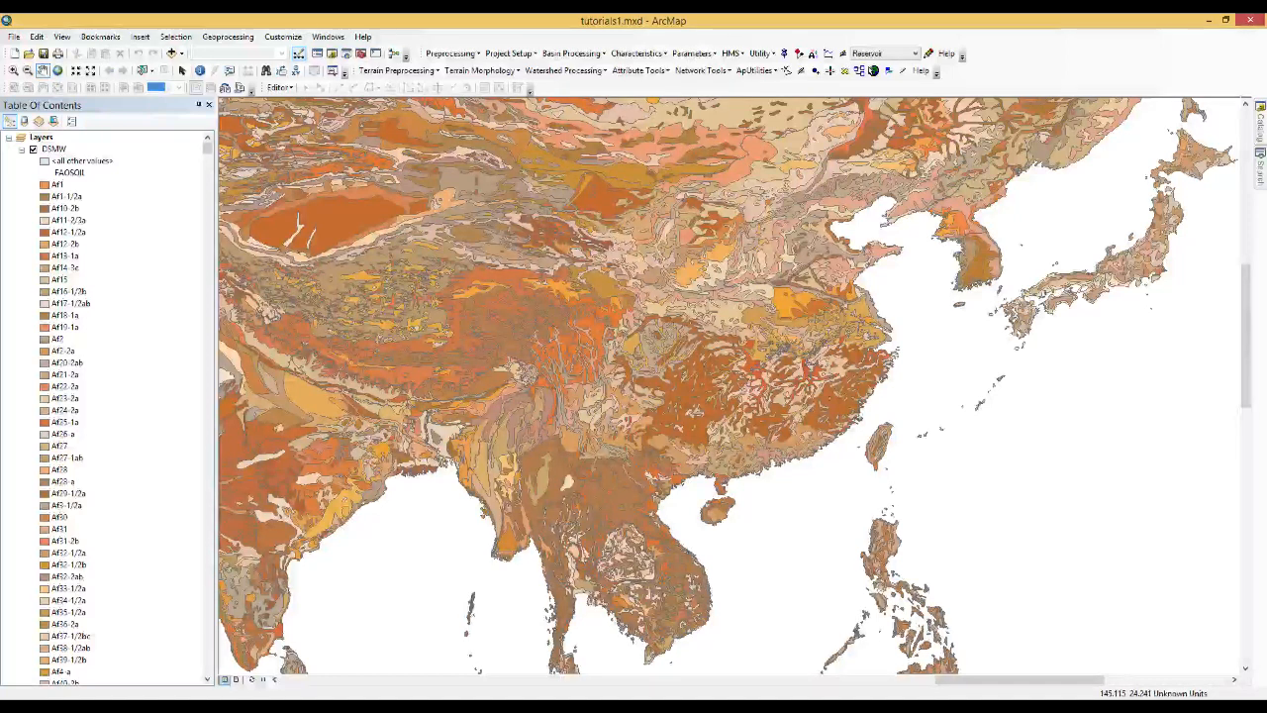
drag(632, 666, 636, 546)
scroll(646, 537, up, 1)
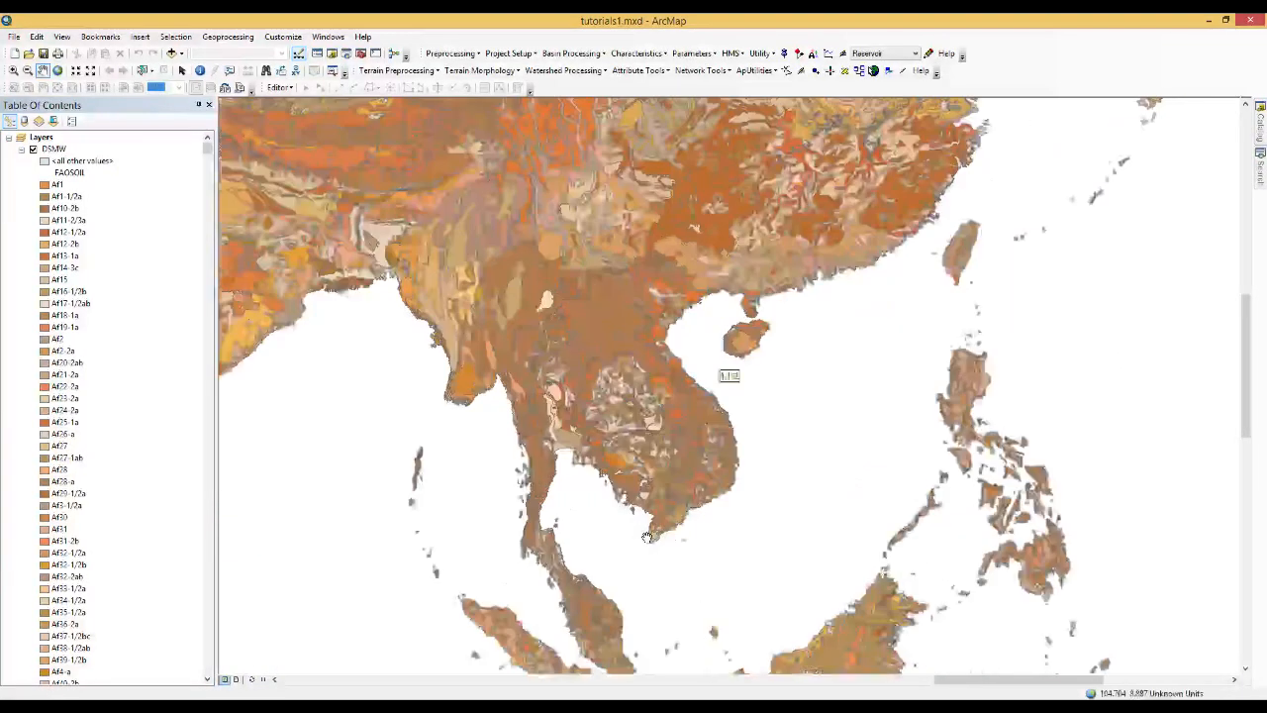
scroll(646, 538, up, 2)
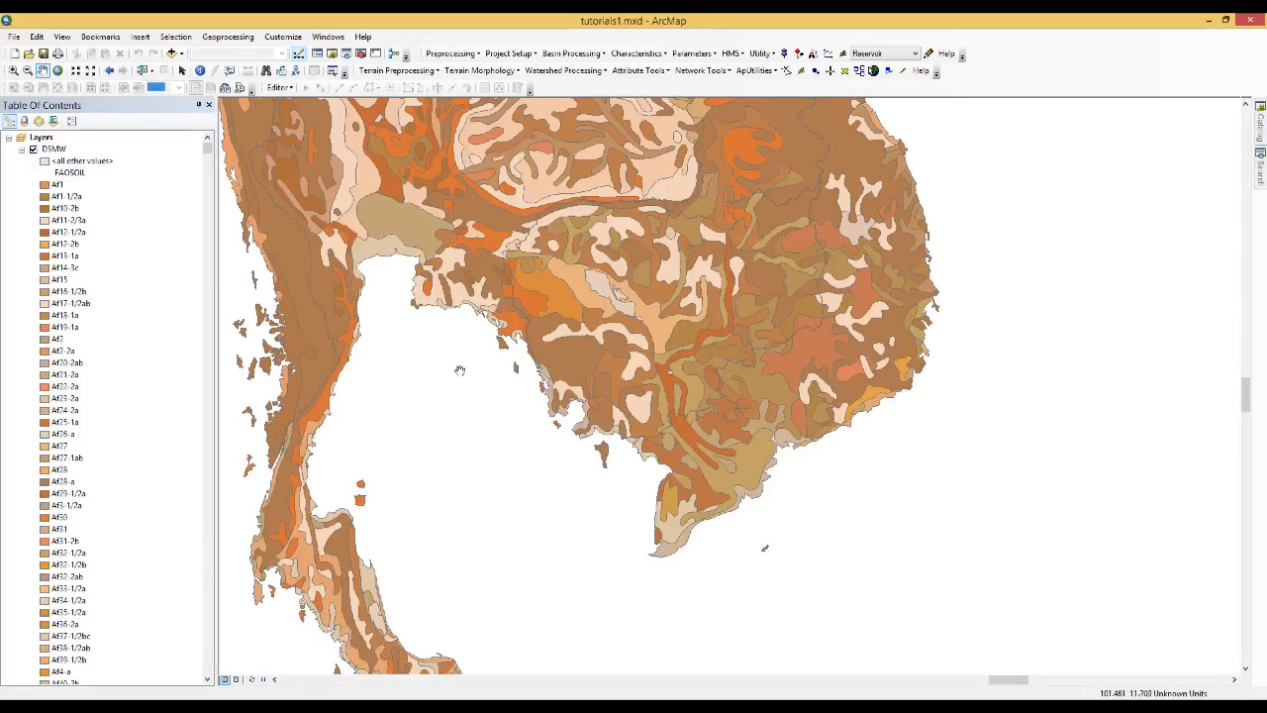
Create a new blank map document and add the srtm_30m_prj raster from the DSMW folder
click(16, 54)
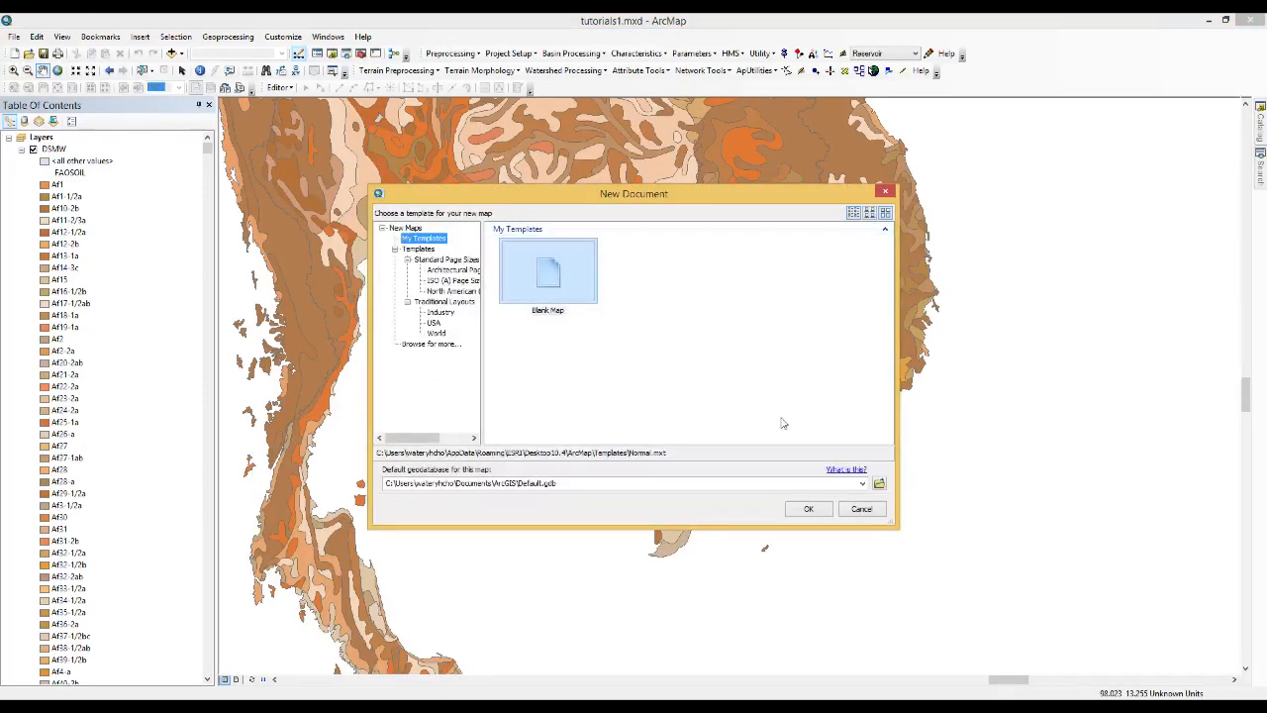
click(809, 510)
click(644, 396)
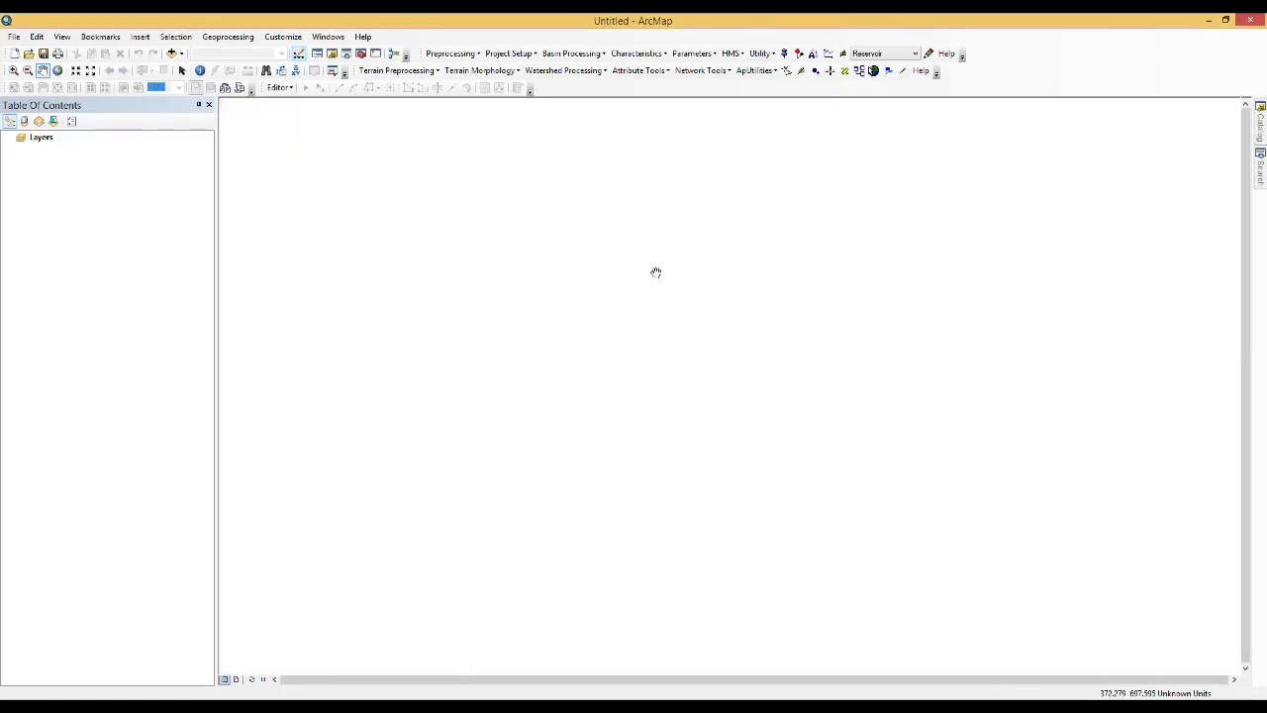
click(1261, 135)
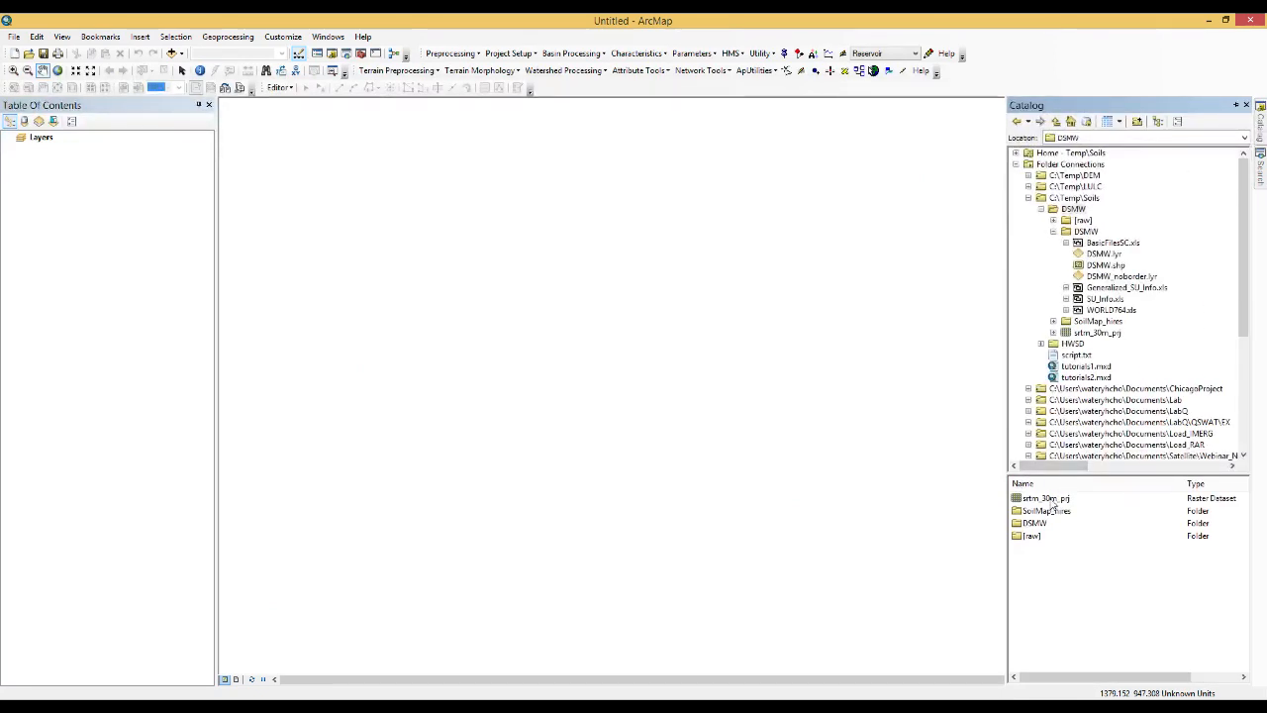
drag(1051, 503, 860, 486)
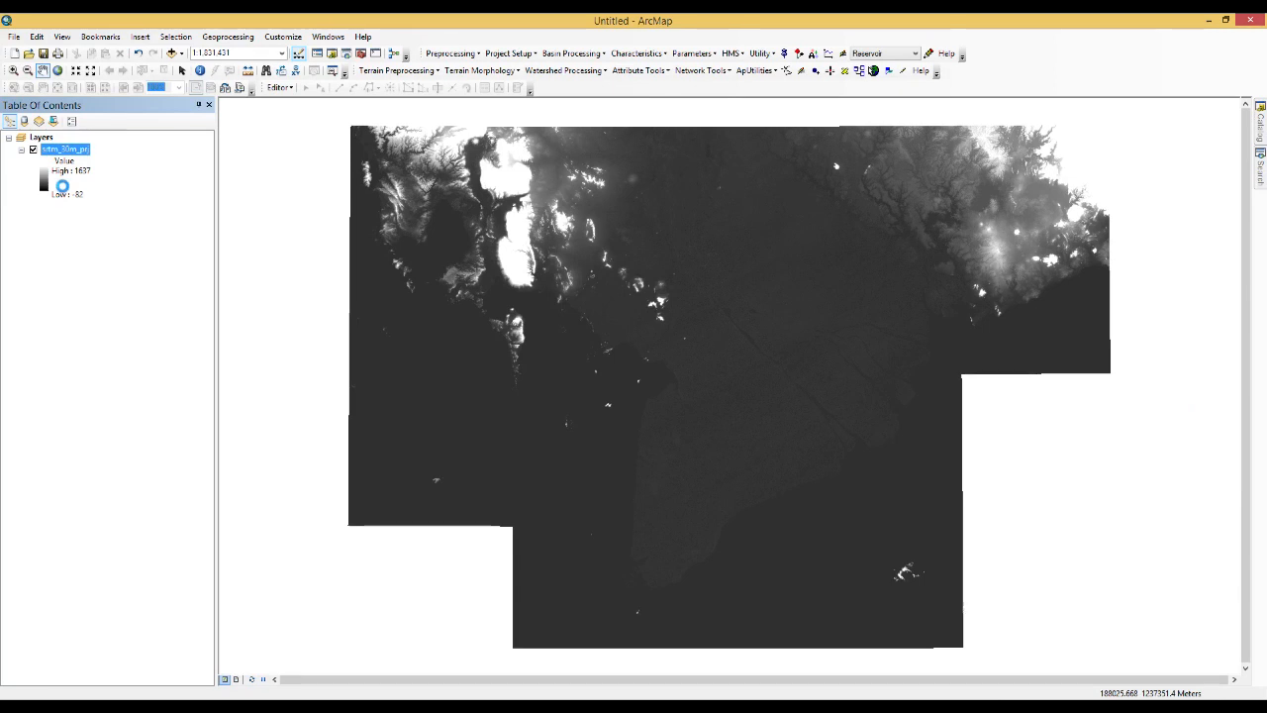
Examine the srtm_30m_prj layer's source properties for its spatial reference and cell size
right_click(63, 188)
click(143, 384)
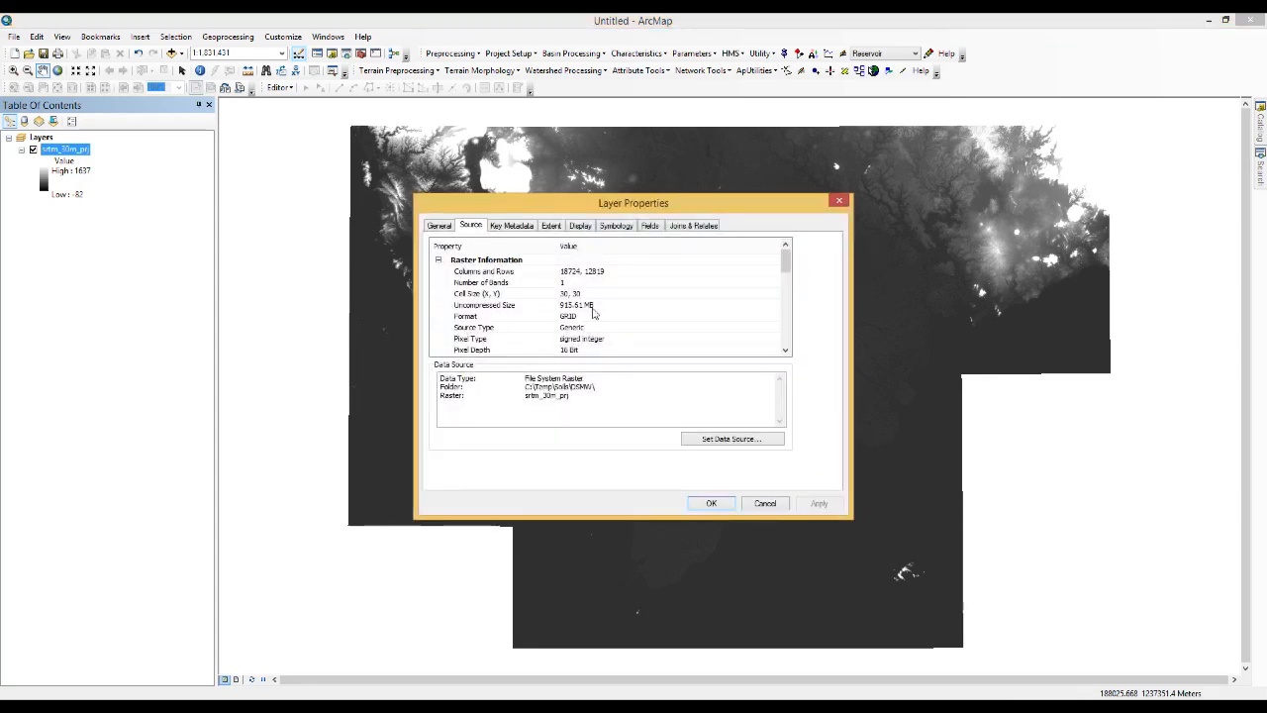
drag(786, 260, 786, 307)
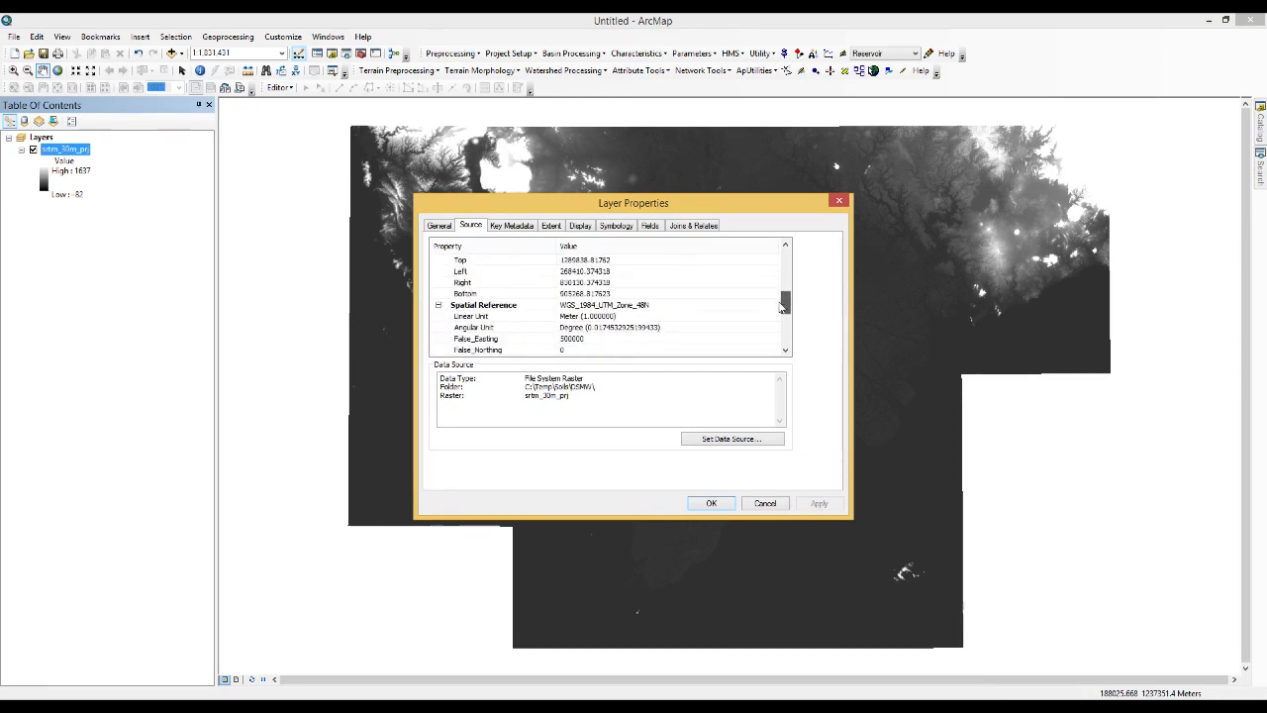
click(668, 307)
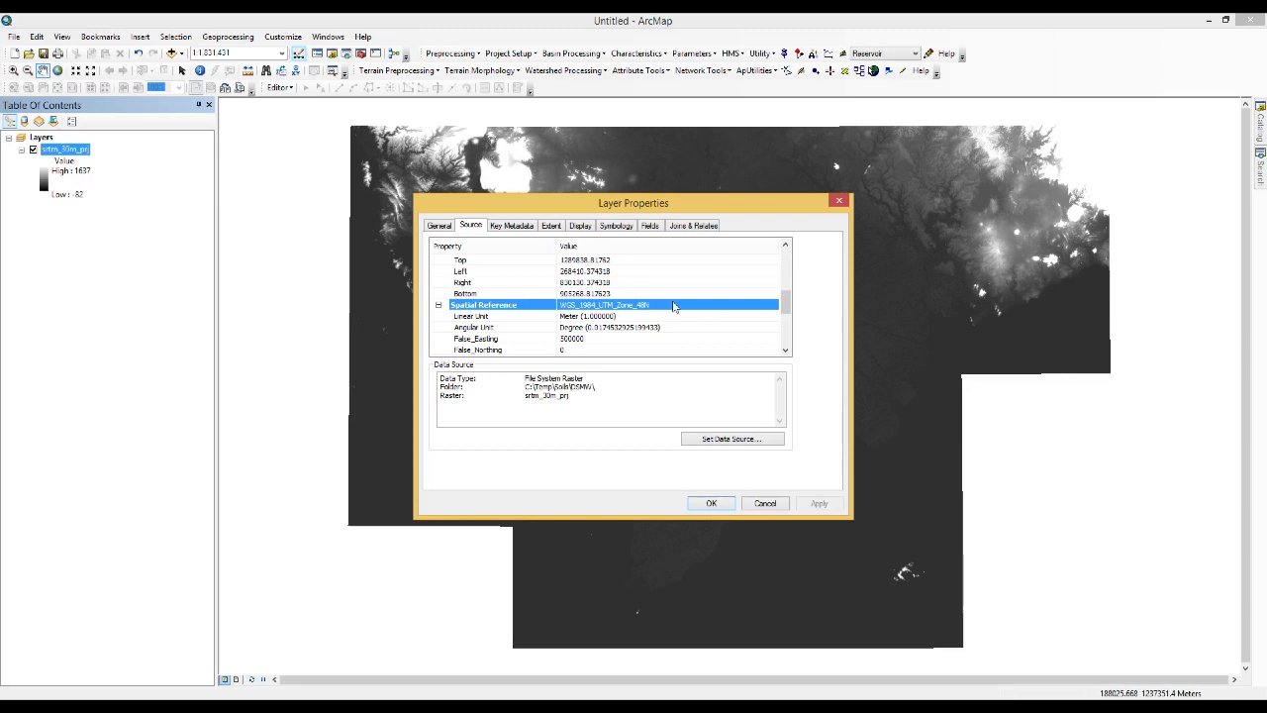
scroll(697, 309, up, 8)
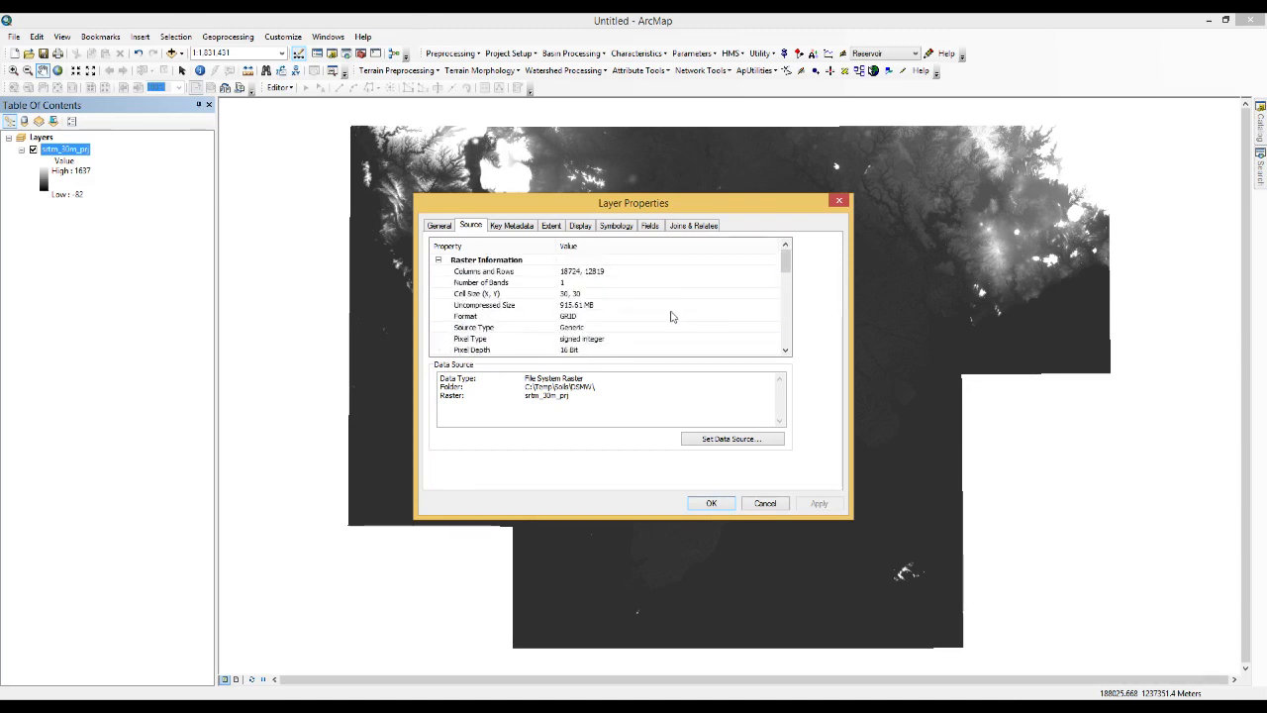
click(564, 293)
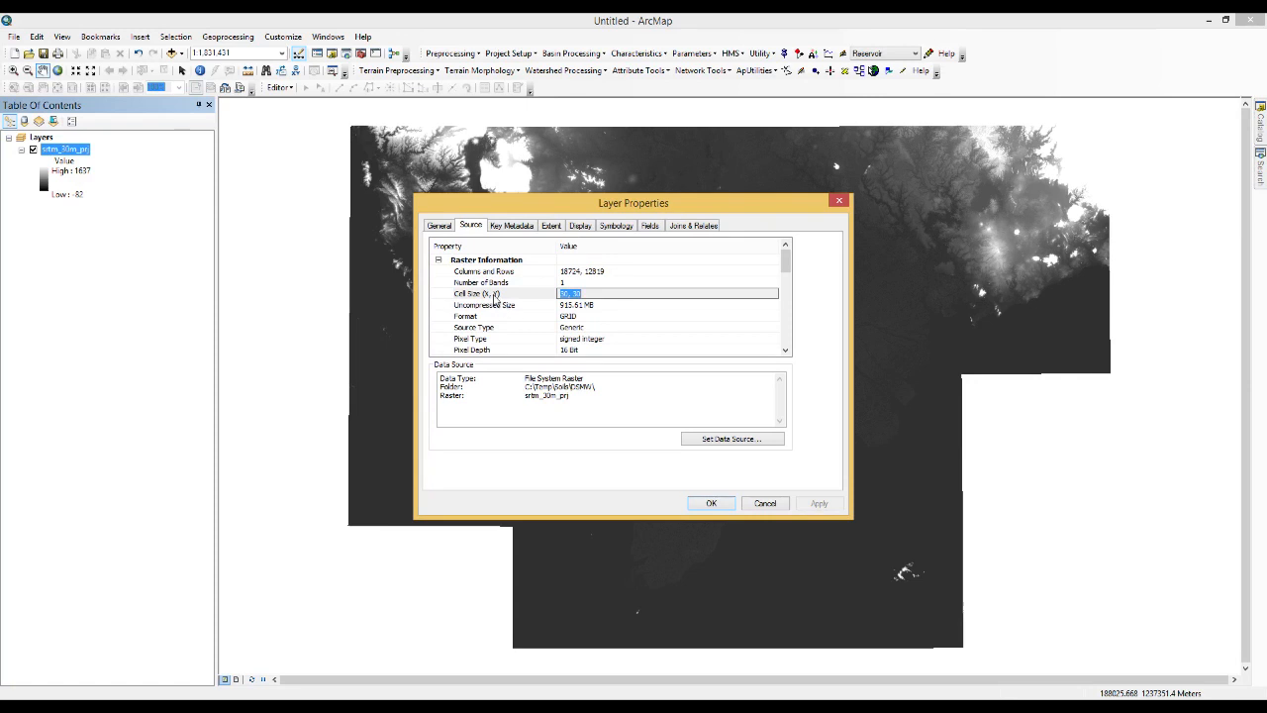
click(507, 296)
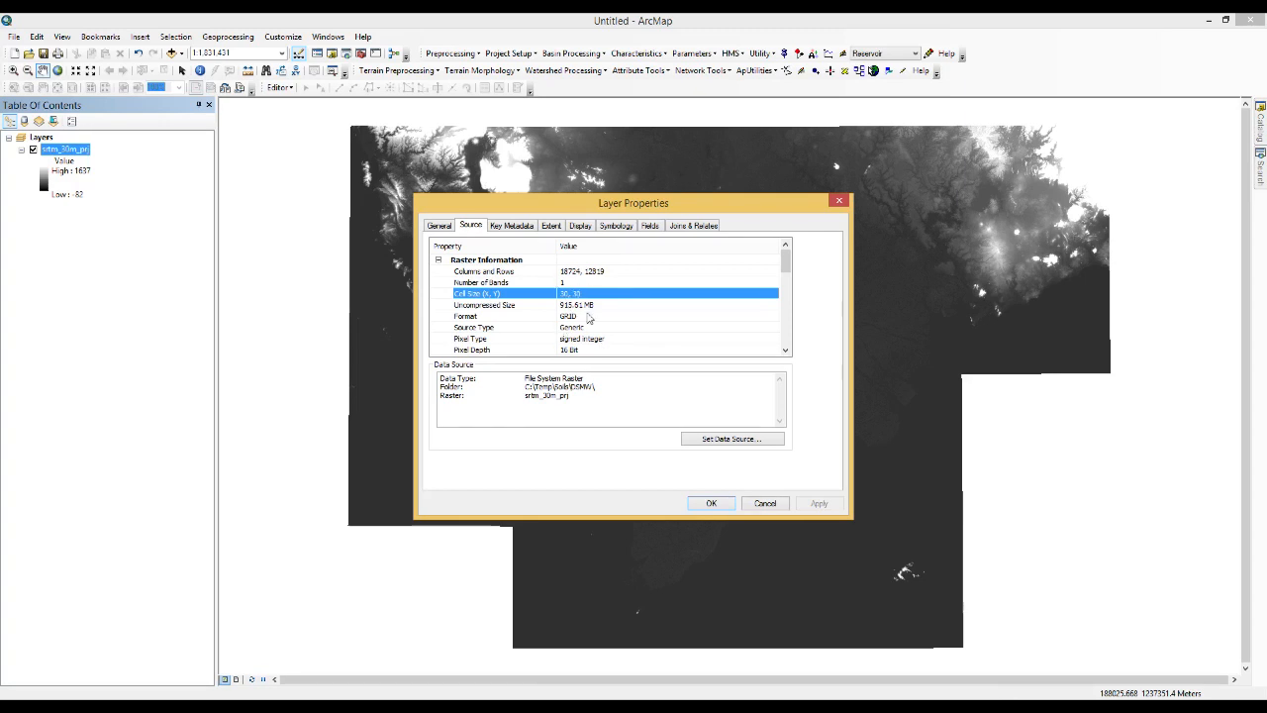
click(763, 504)
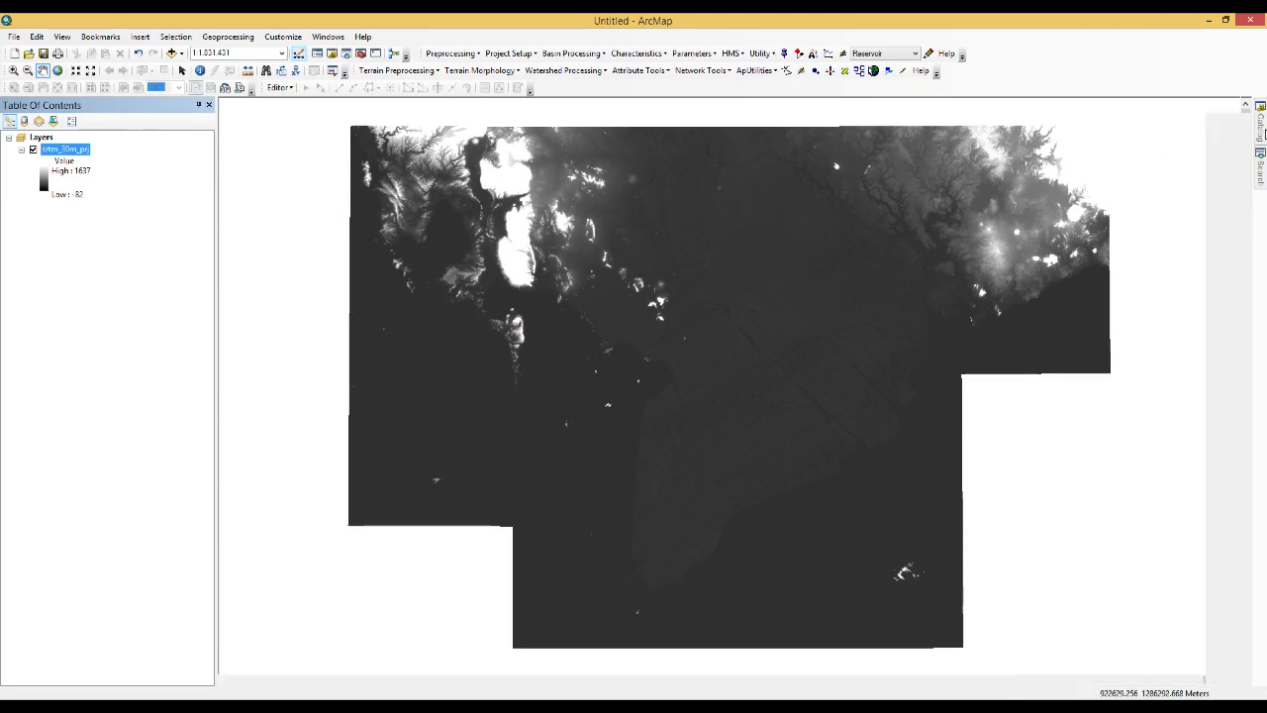
Add the DSMW.shp shapefile from the inner DSMW folder to the map and dismiss the spatial reference warning
mouse_move(1262, 128)
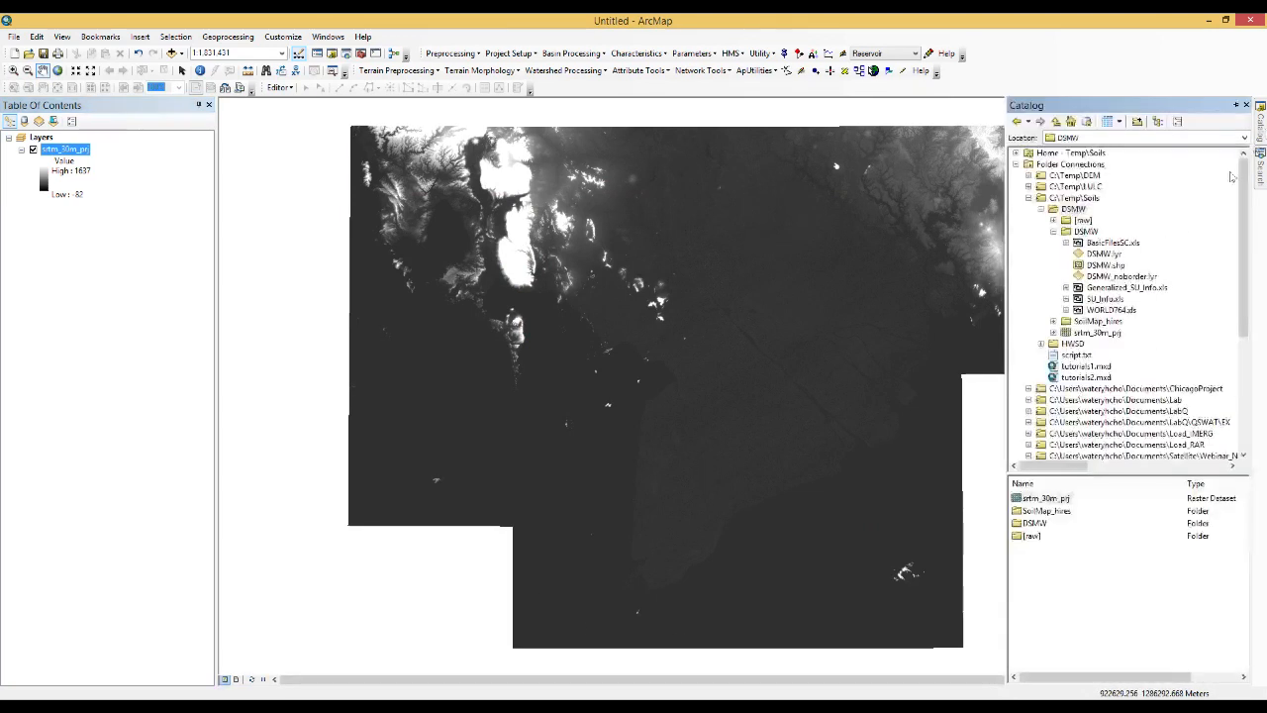
click(1086, 231)
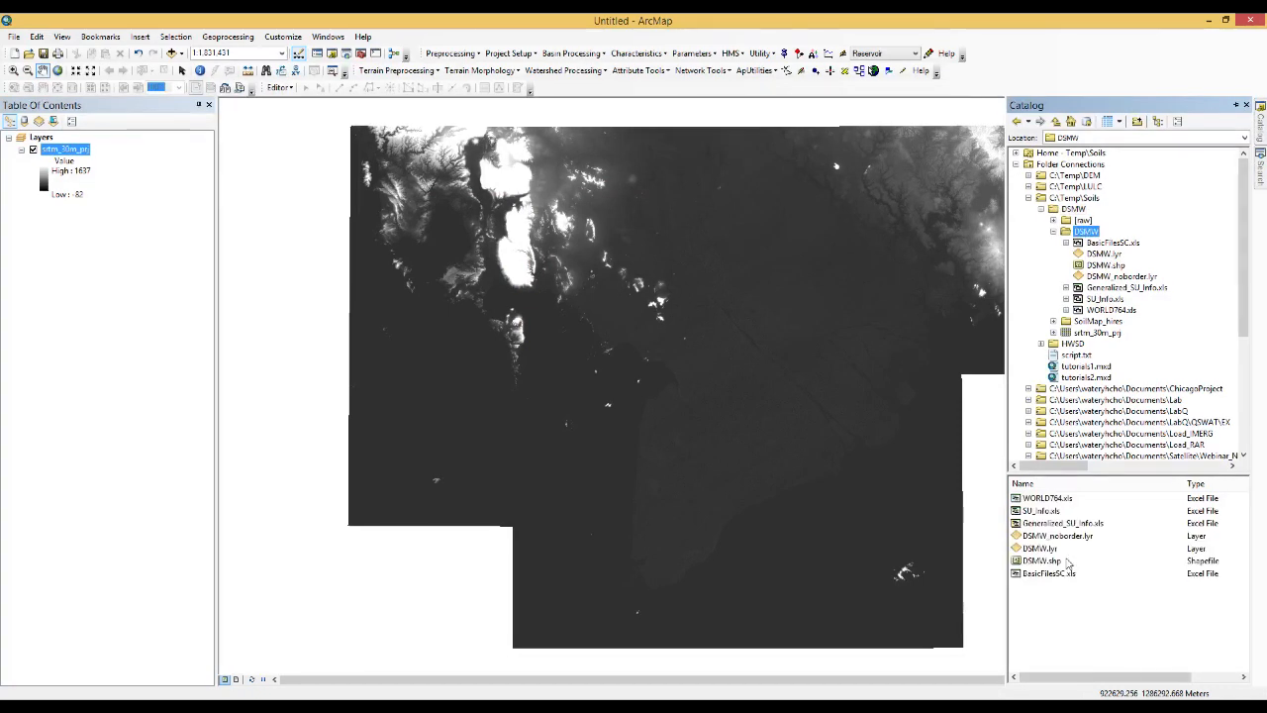
drag(1055, 570, 799, 513)
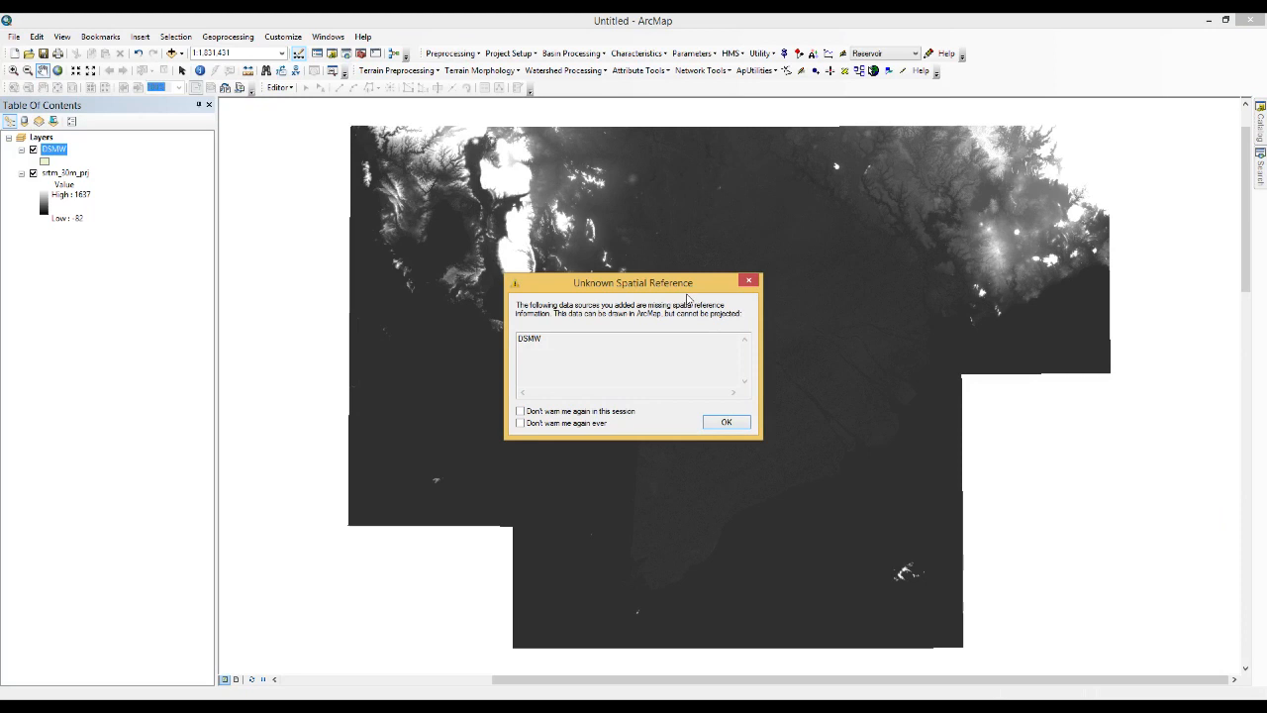
click(727, 423)
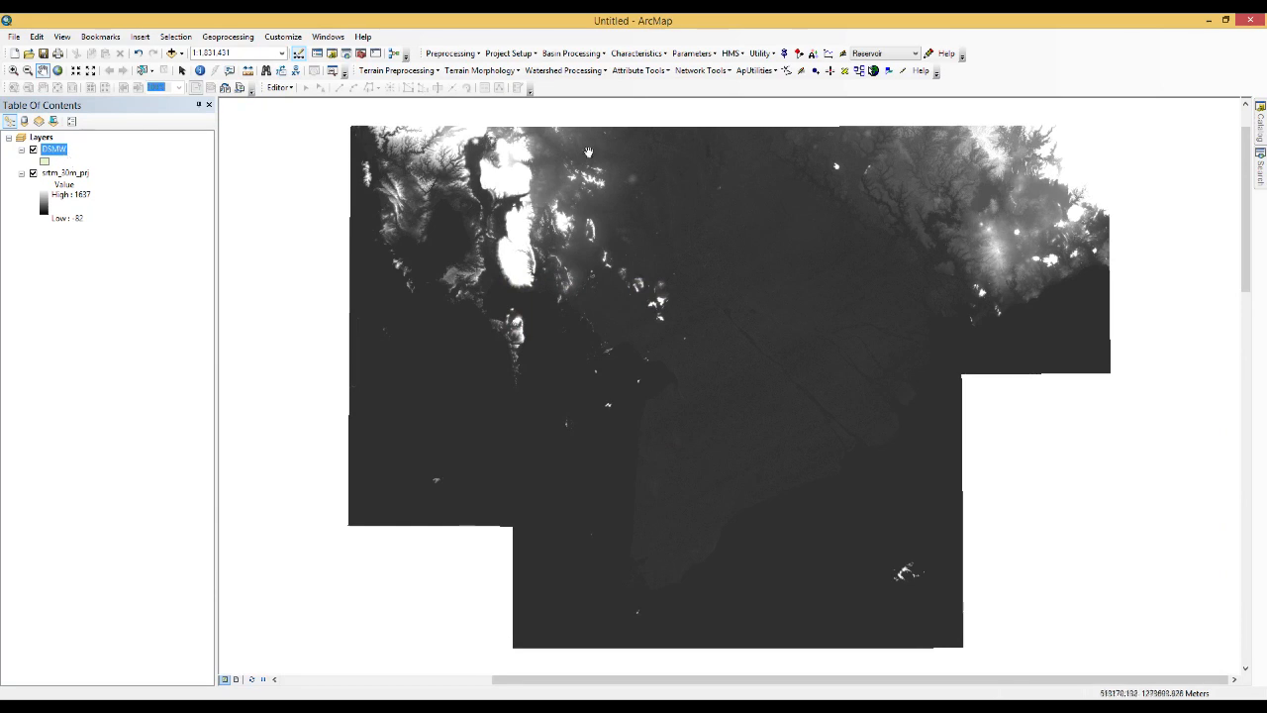
Find and open the Define Projection tool, and choose DSMW as its input dataset
click(1259, 183)
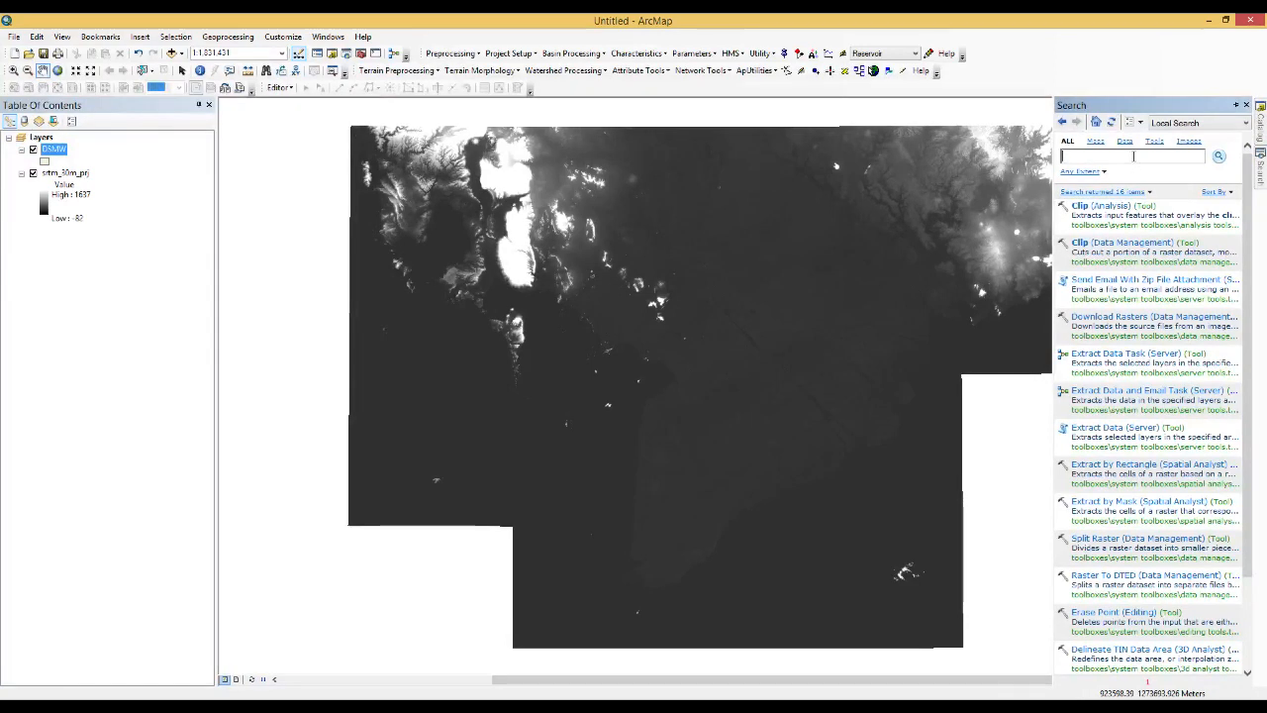
text(define projection)
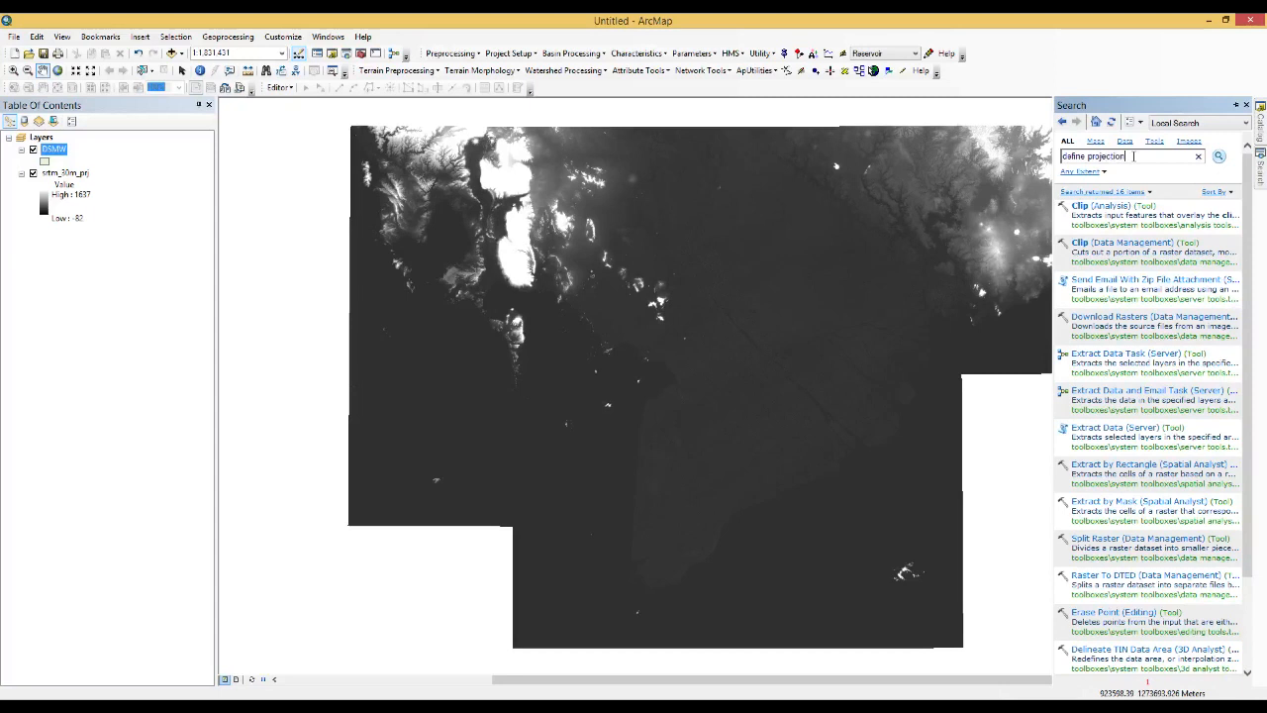
key(Return)
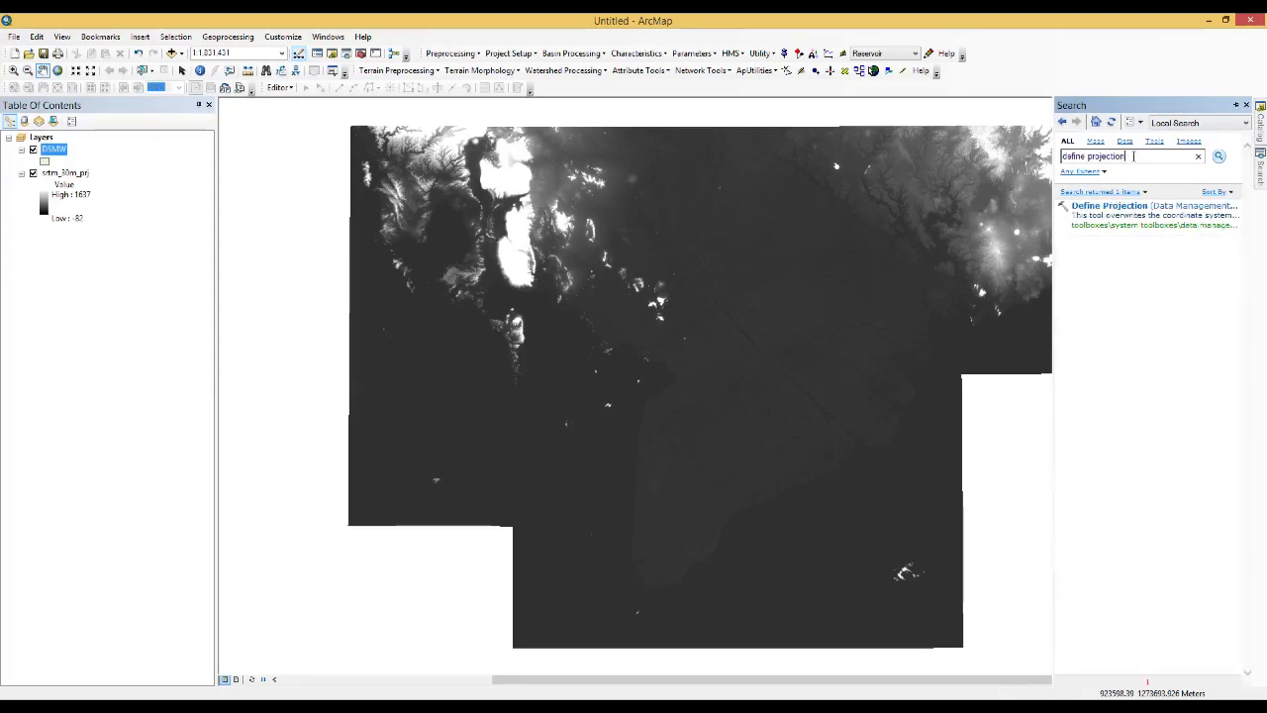
click(1101, 212)
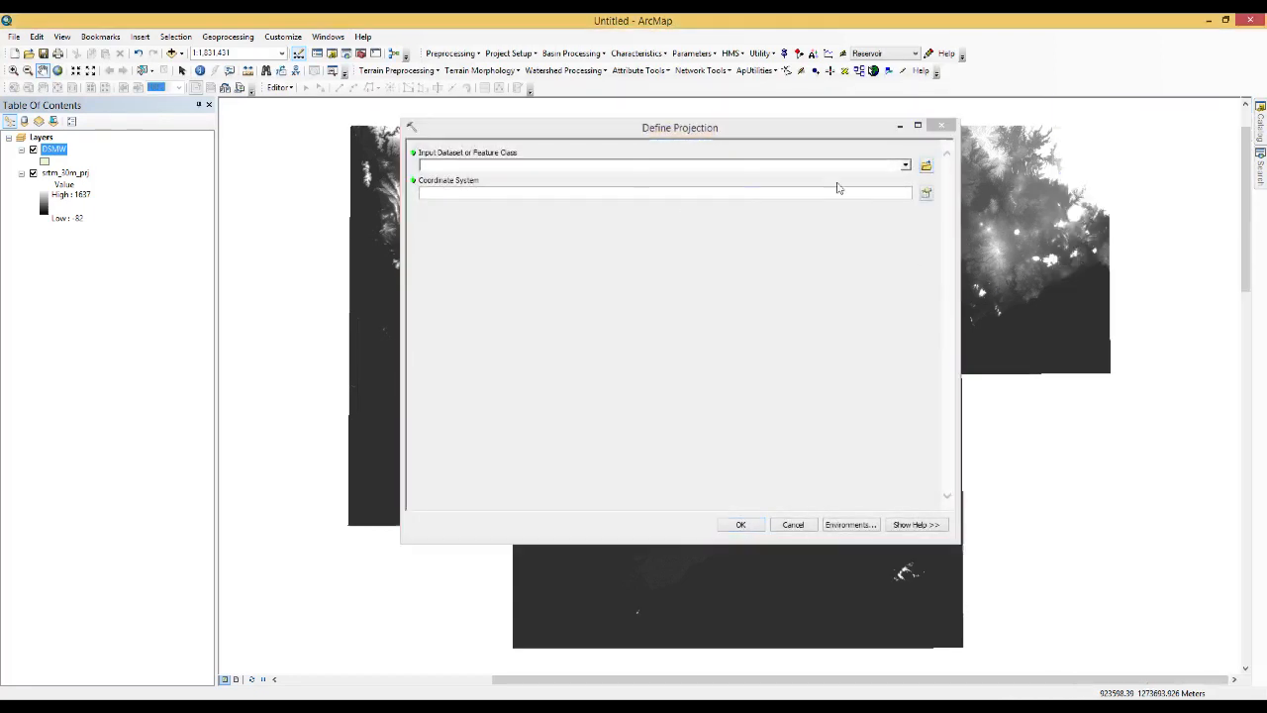
click(905, 165)
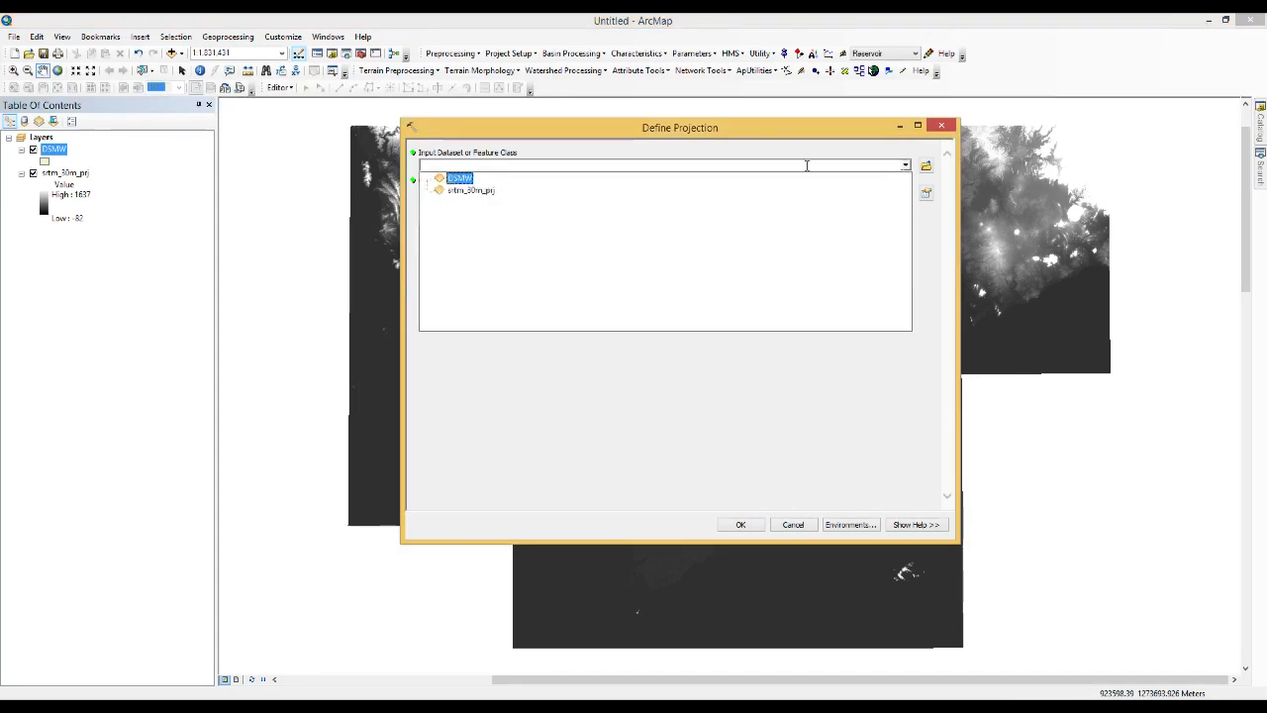
click(460, 178)
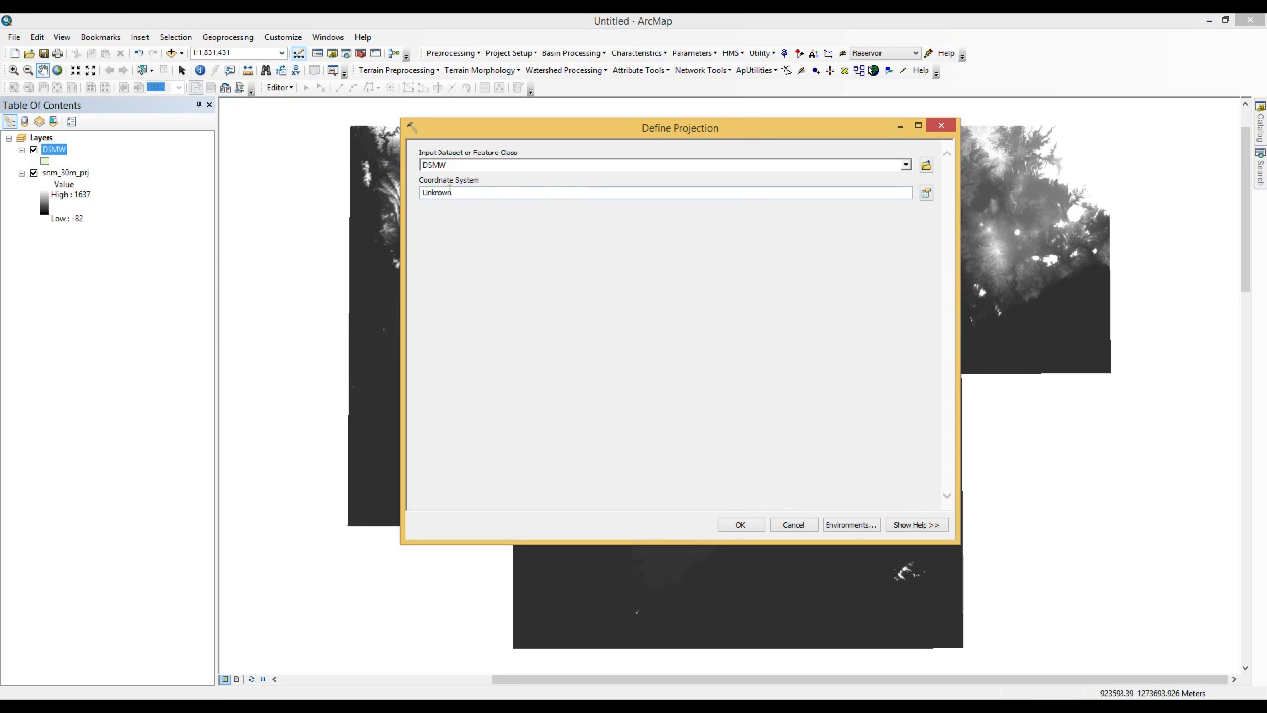
Set the coordinate system for DSMW to the geographic system WGS 1984 and run Define Projection
click(923, 194)
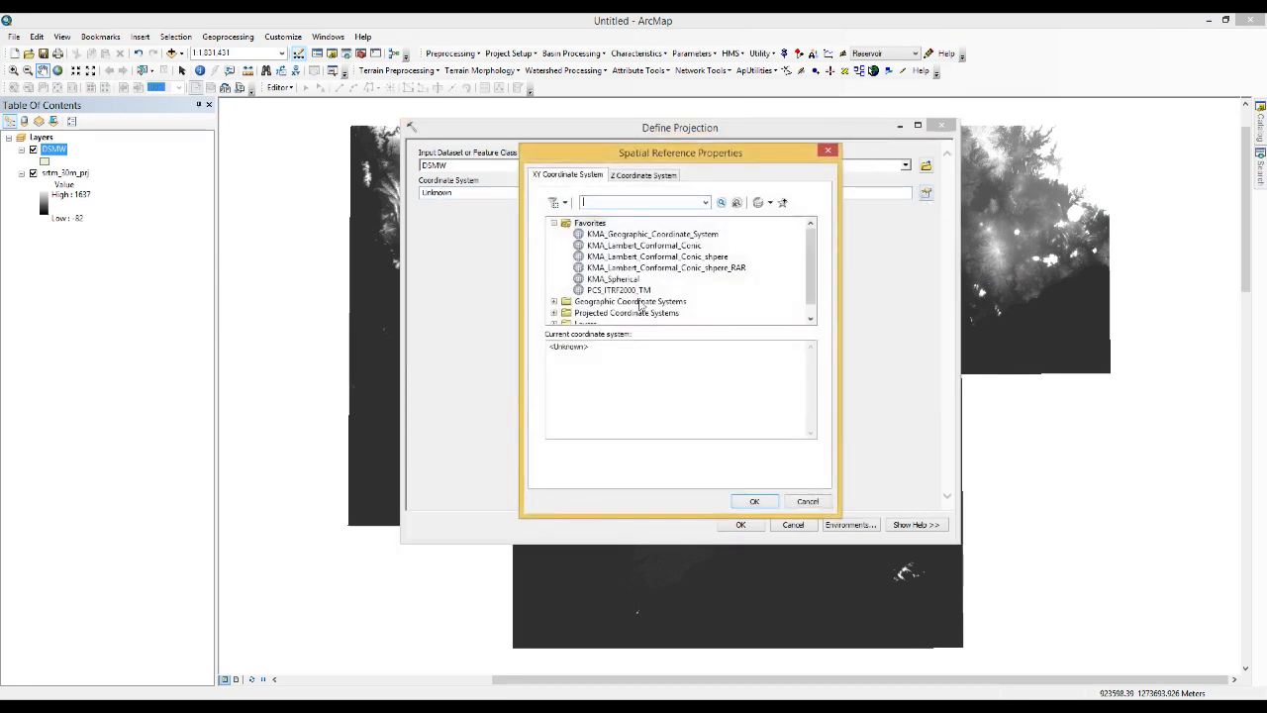
click(554, 301)
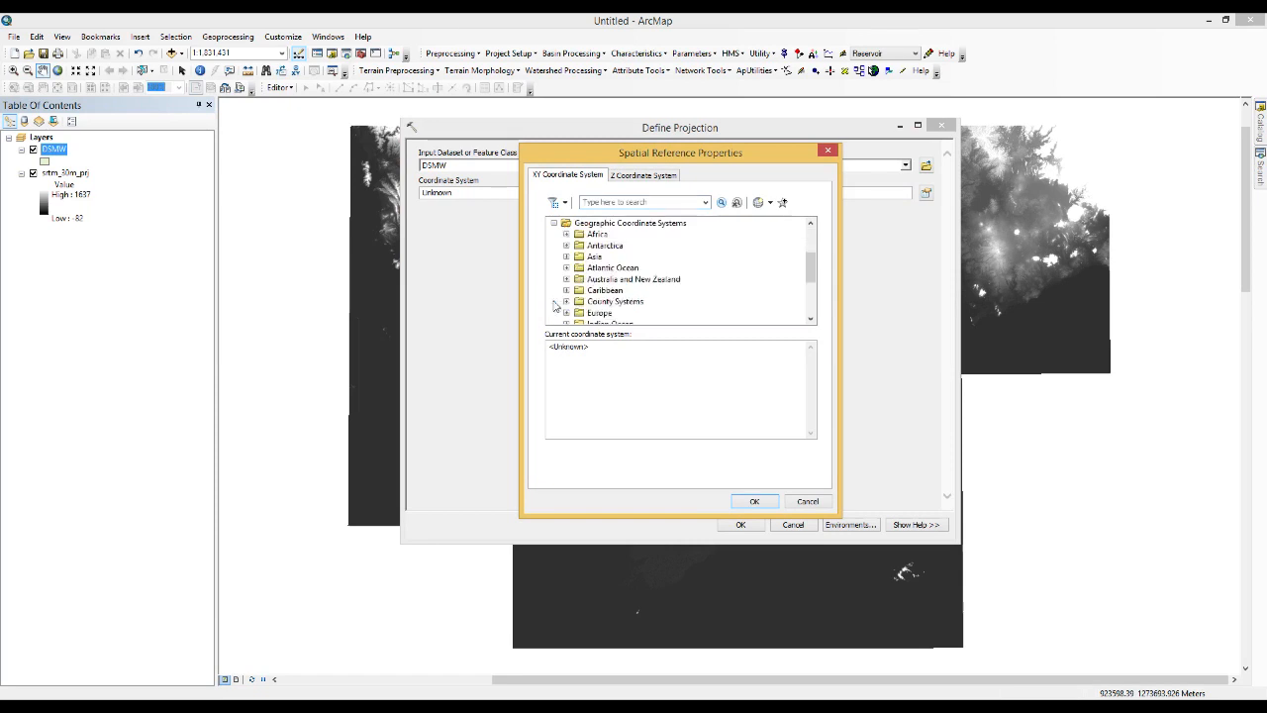
scroll(614, 295, down, 3)
click(567, 300)
scroll(572, 297, down, 4)
click(618, 290)
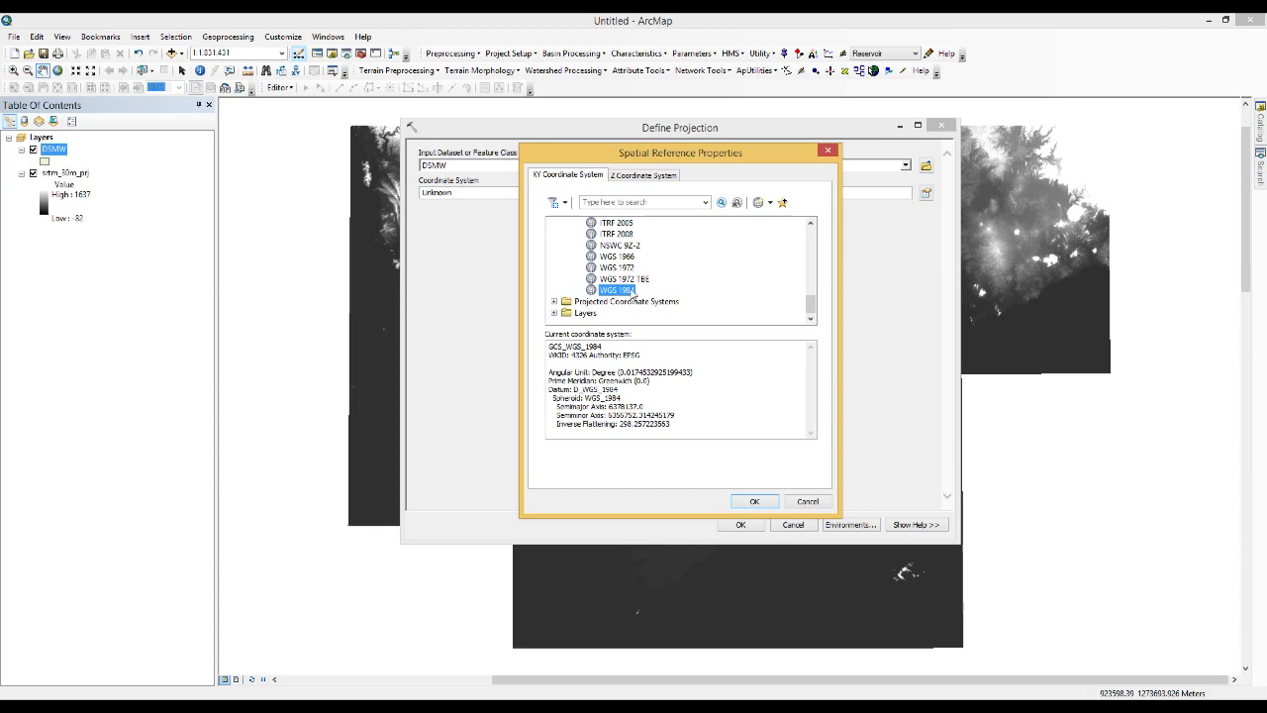
click(752, 500)
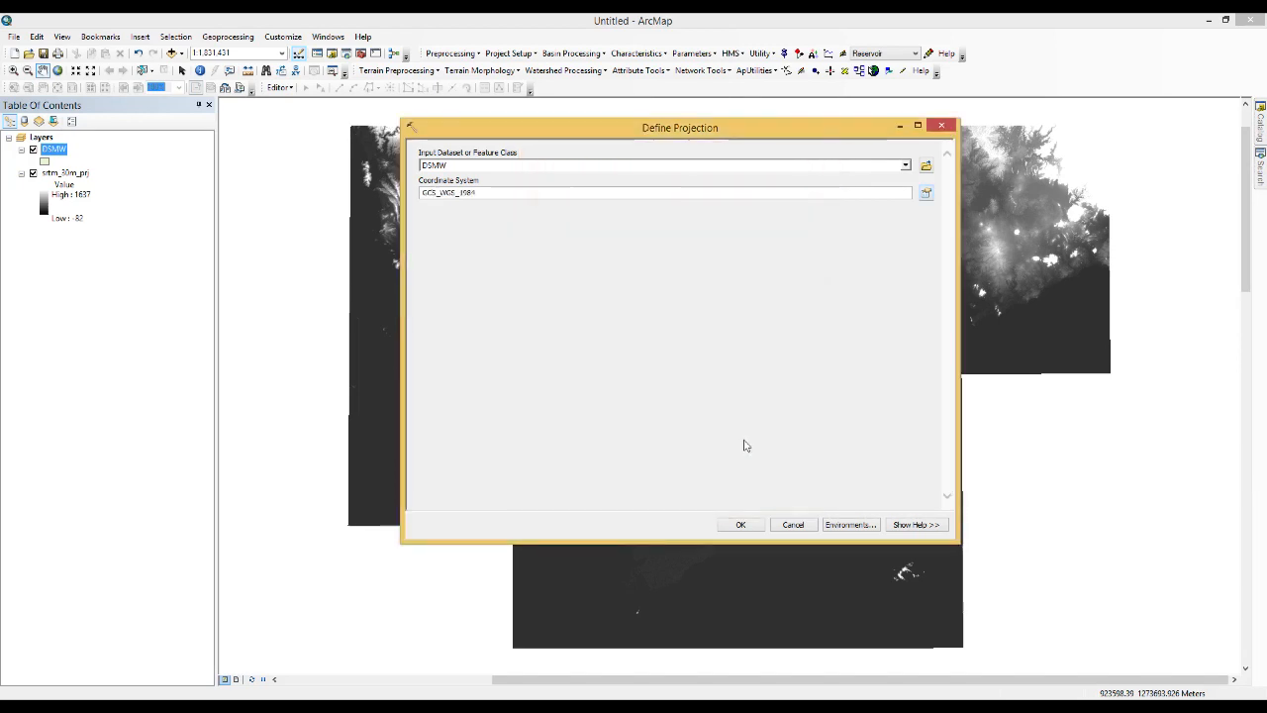
click(741, 525)
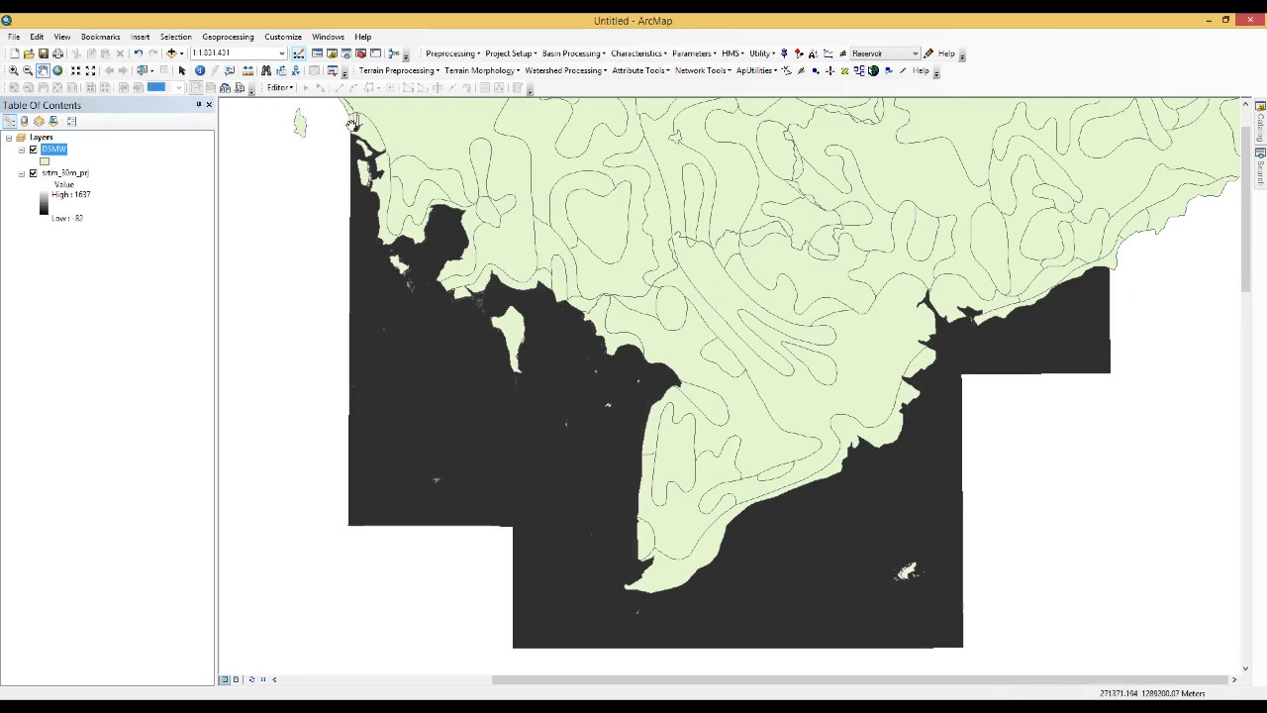
Move the DSMW layer below the srtm_30m_prj raster to compare their extents, and restore the original layer order
drag(56, 150, 59, 231)
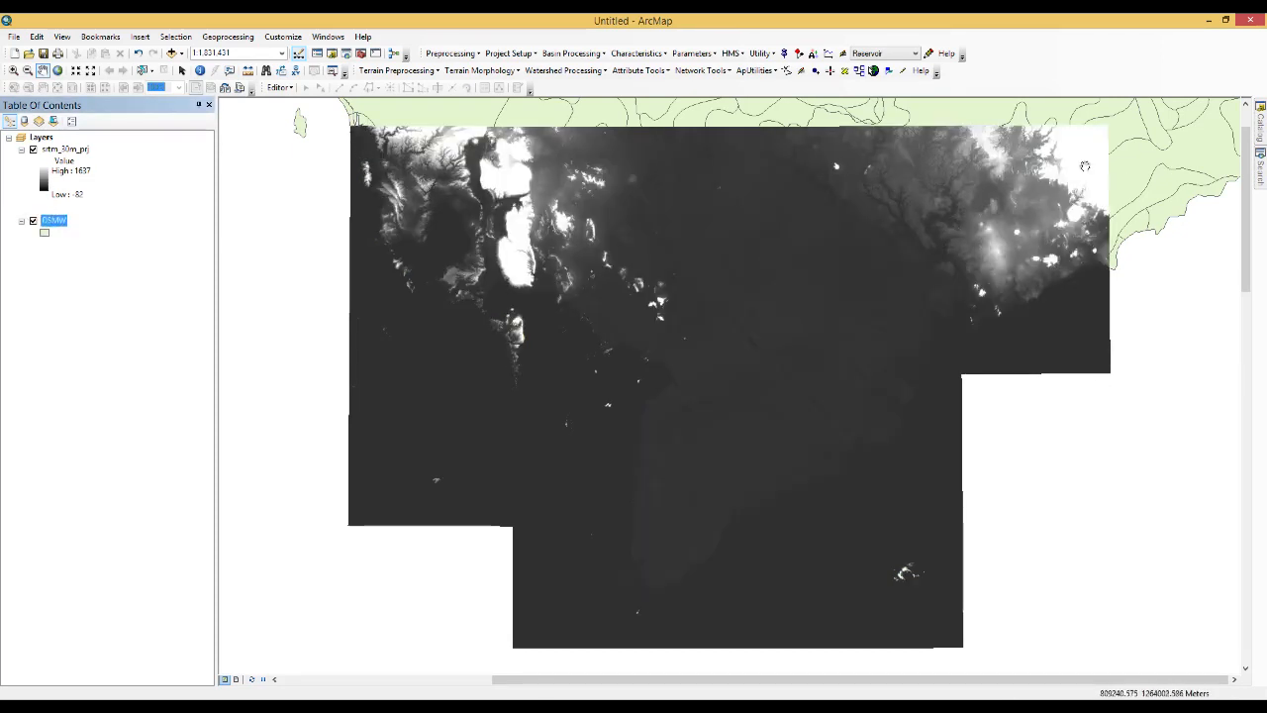
drag(61, 151, 59, 234)
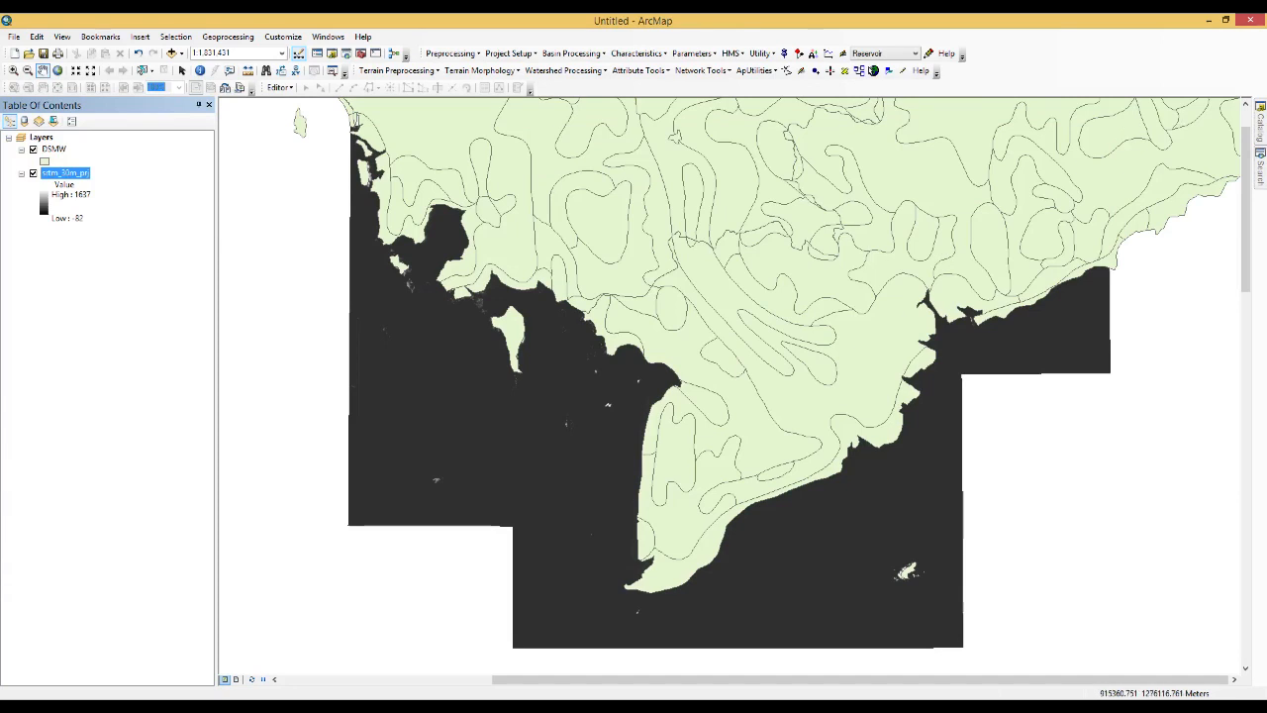
Search the tools for "polygon to raster" and open the Polygon to Raster conversion tool
click(1257, 178)
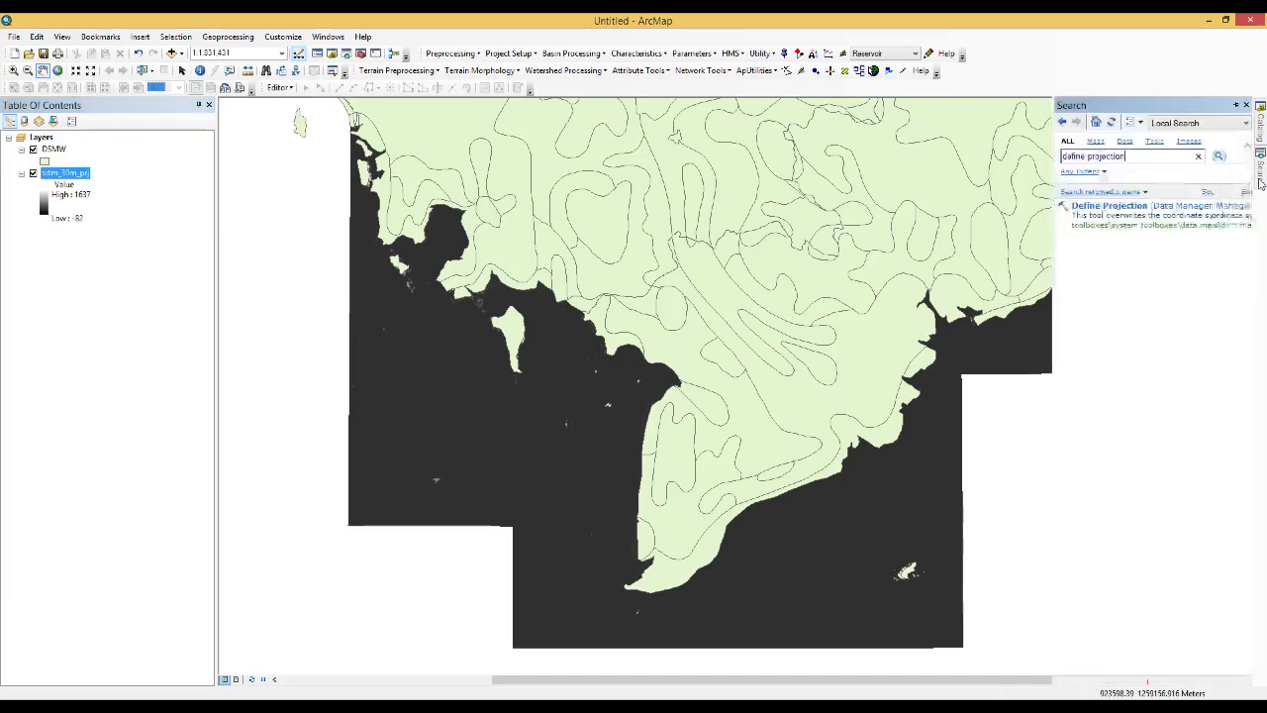
click(1150, 155)
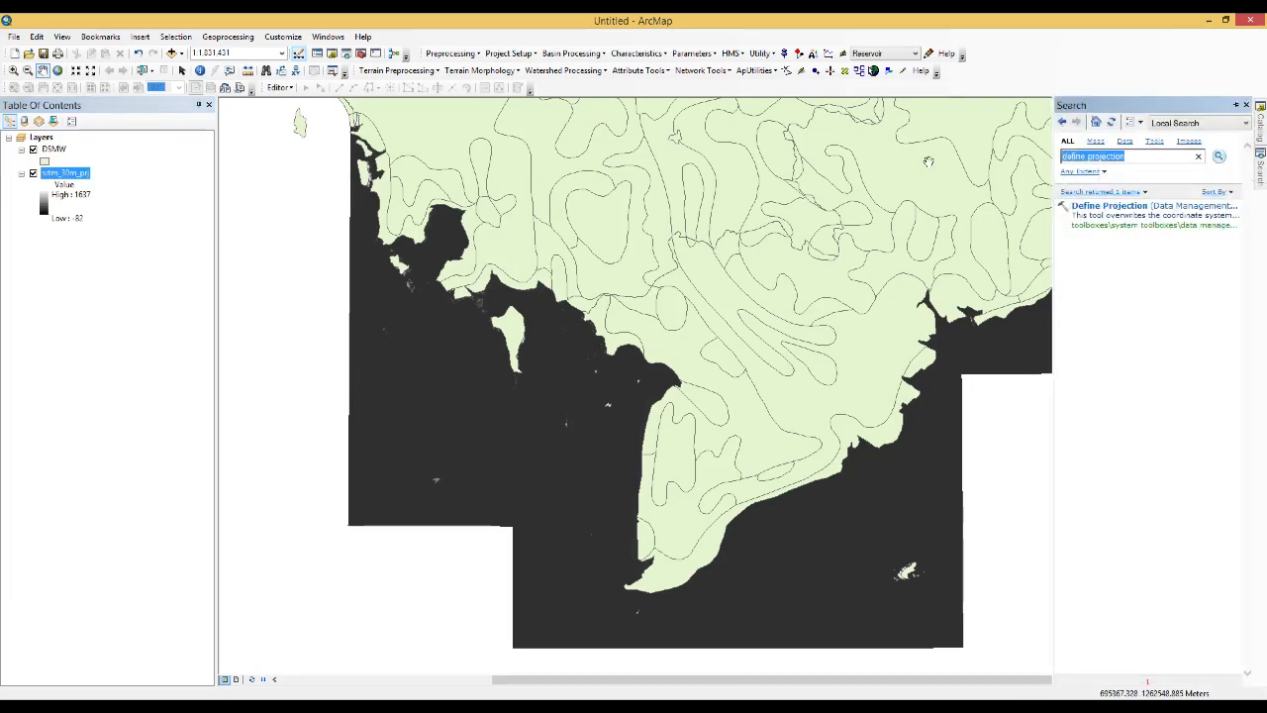
key(BackSpace)
text(polygon to)
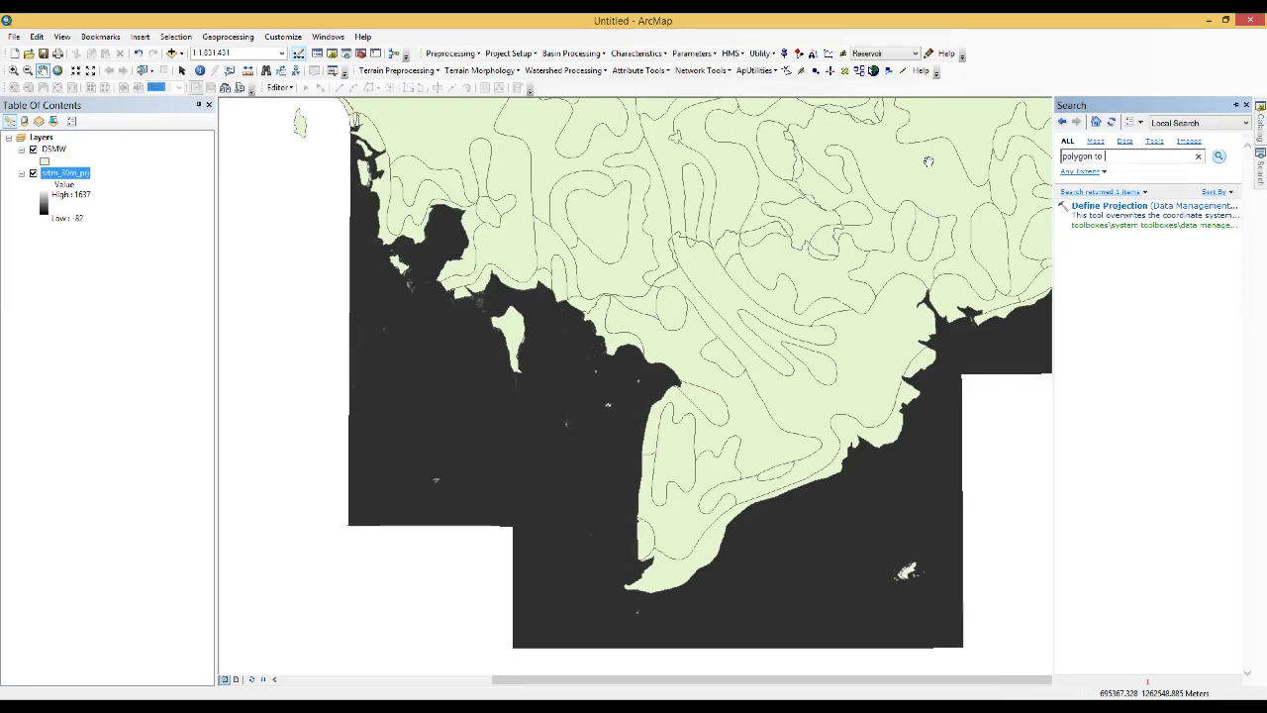
text( raster)
key(Return)
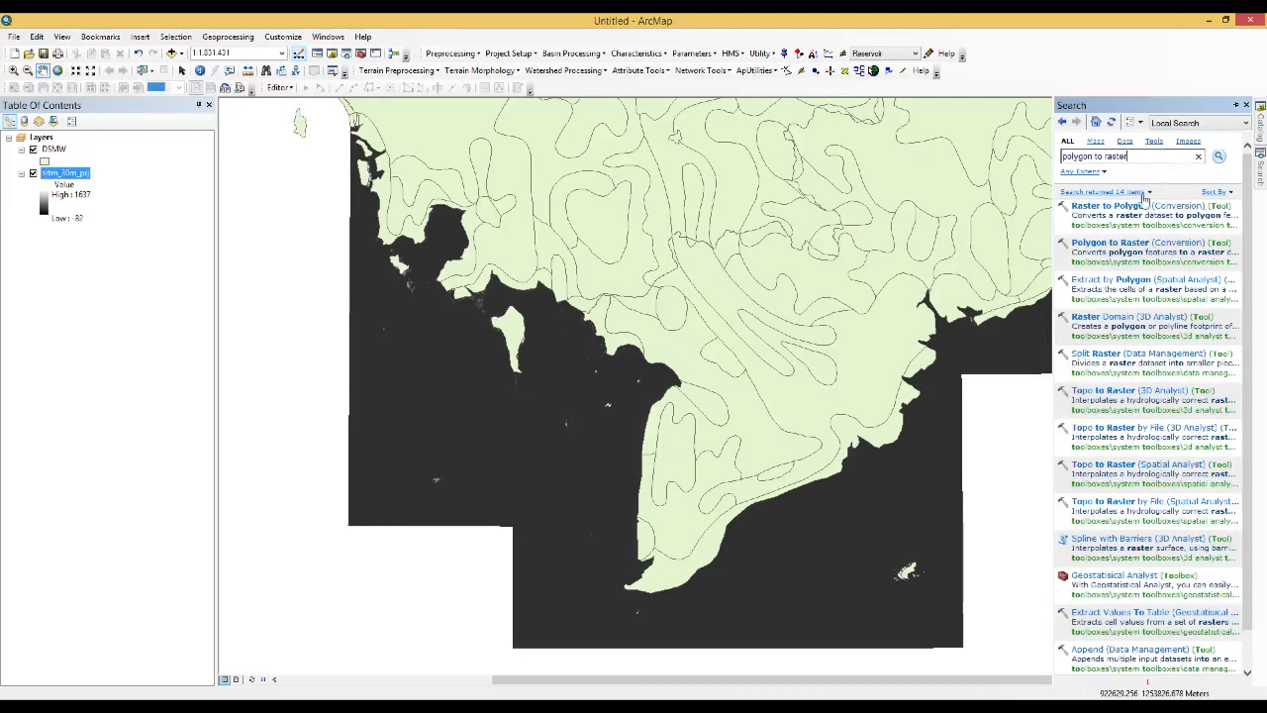
double_click(1104, 244)
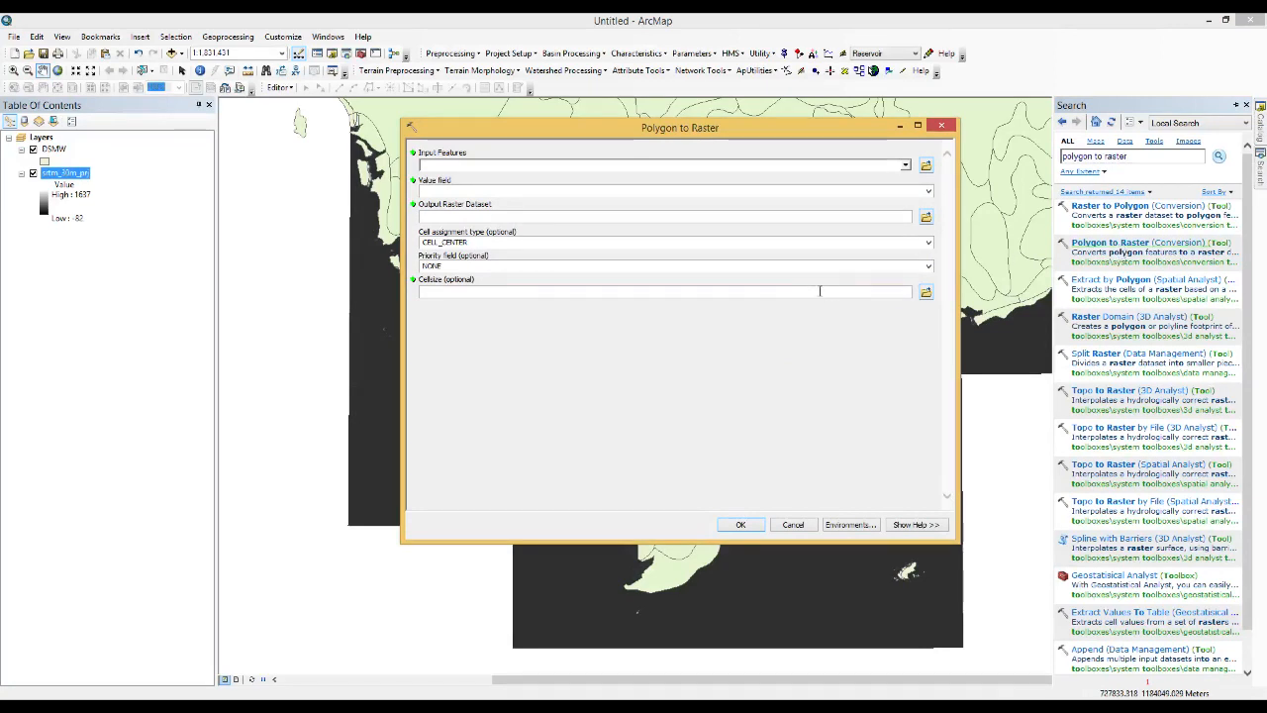
Set DSMW as the input features and FAOSOIL as the value field for the polygon-to-raster conversion
click(661, 132)
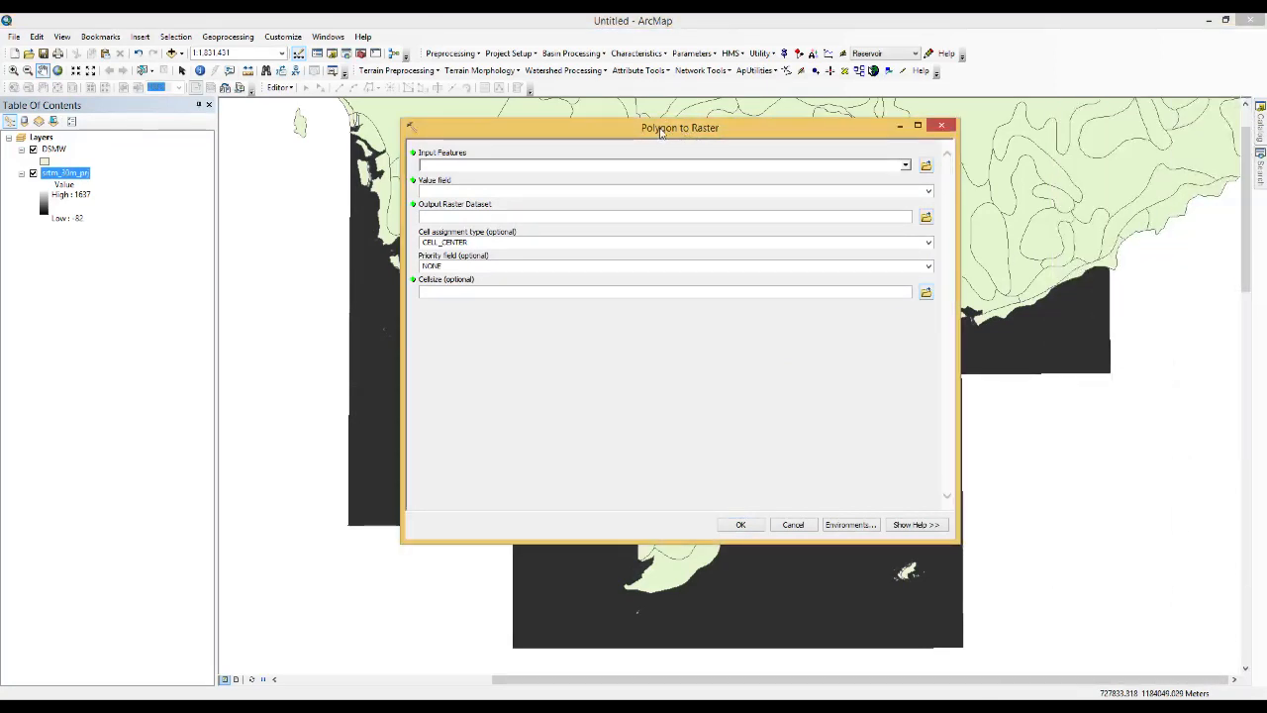
click(905, 166)
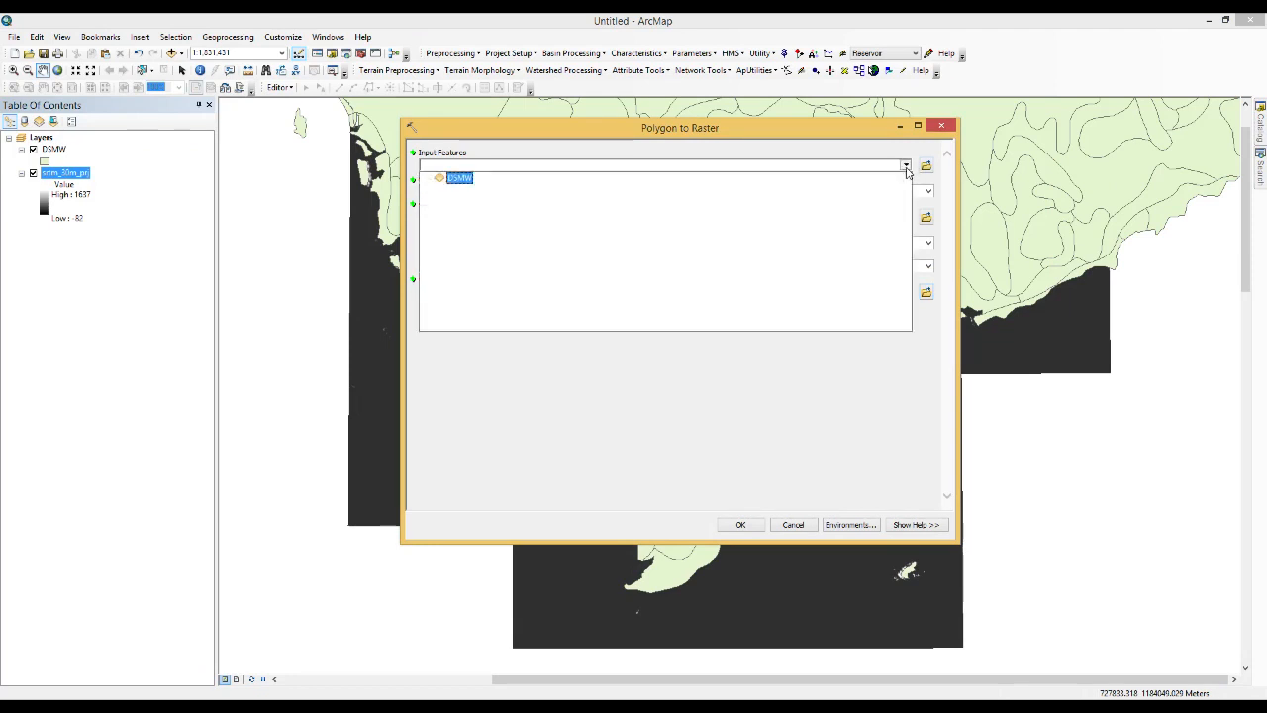
click(461, 179)
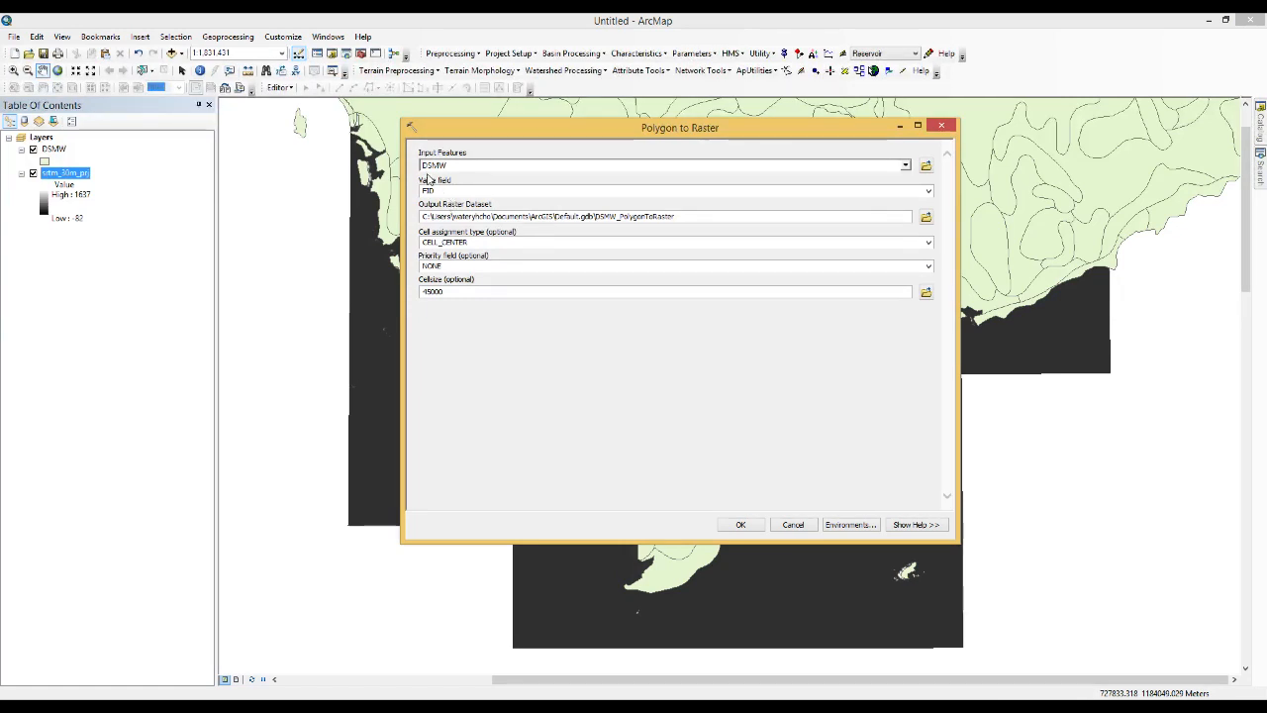
click(928, 193)
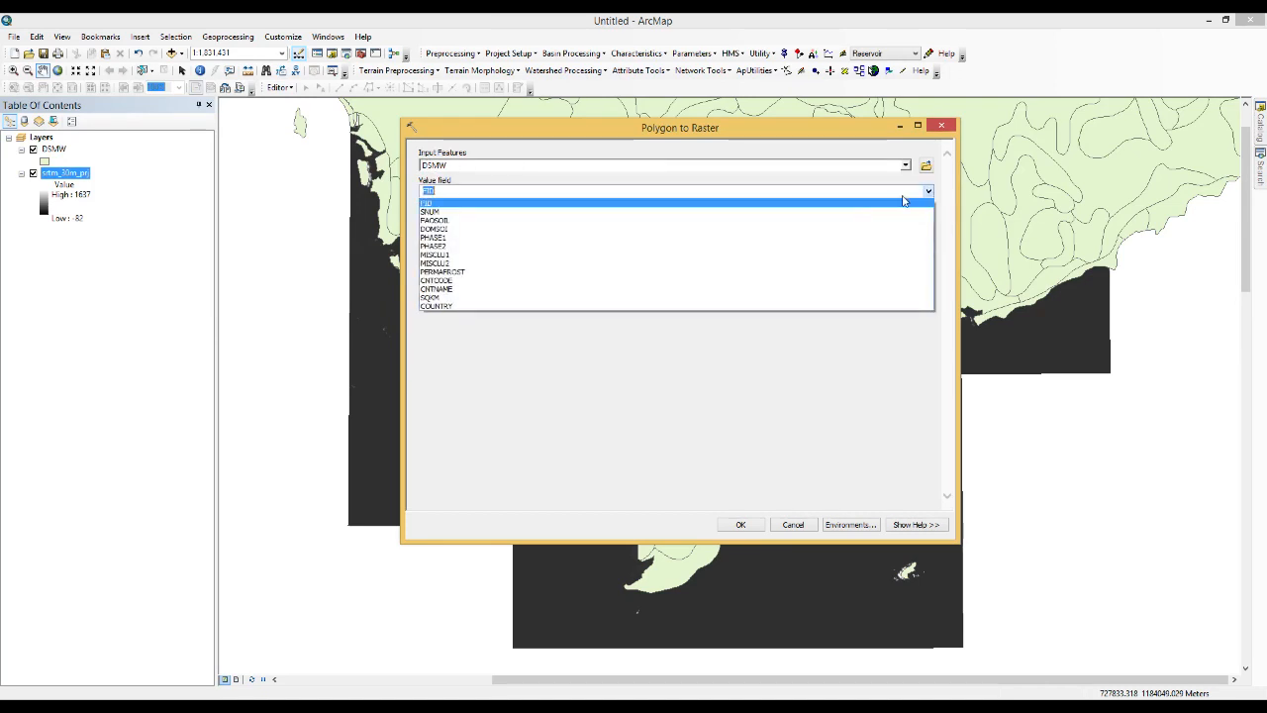
click(436, 221)
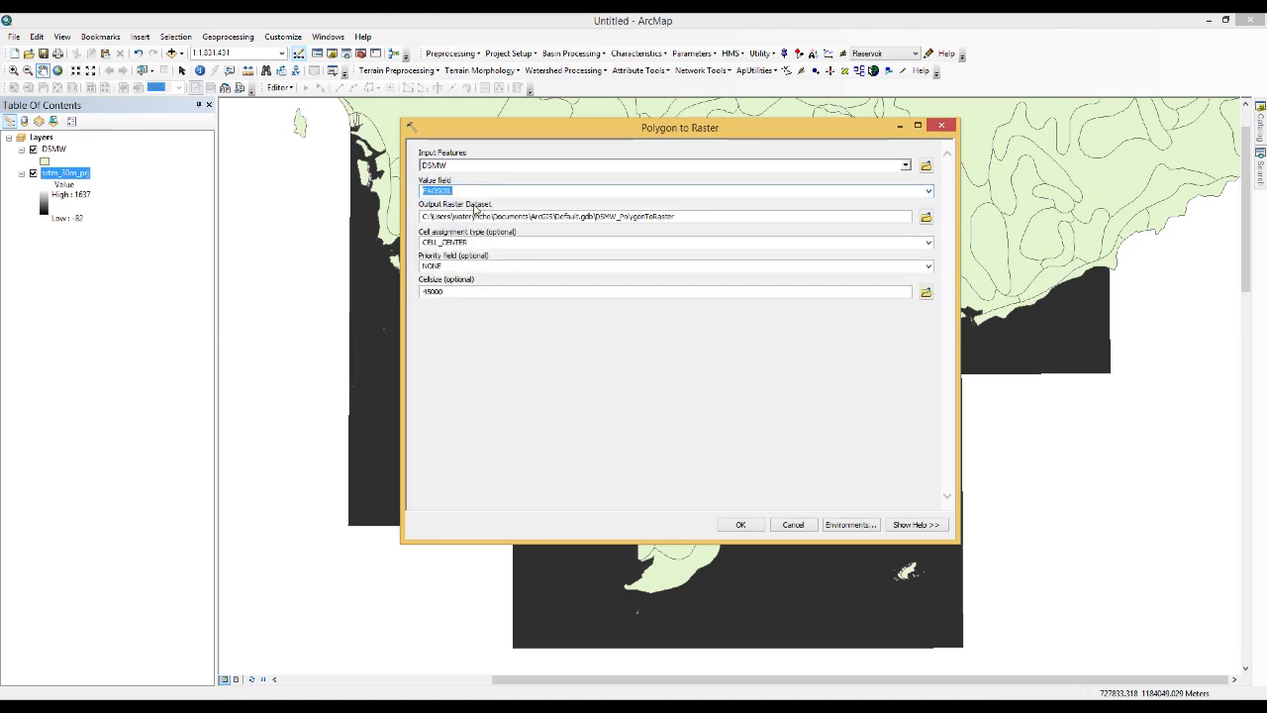
click(489, 192)
Name the output raster soil_30m_prj in the Soils\DSMW folder and set its cell size to 30
click(927, 219)
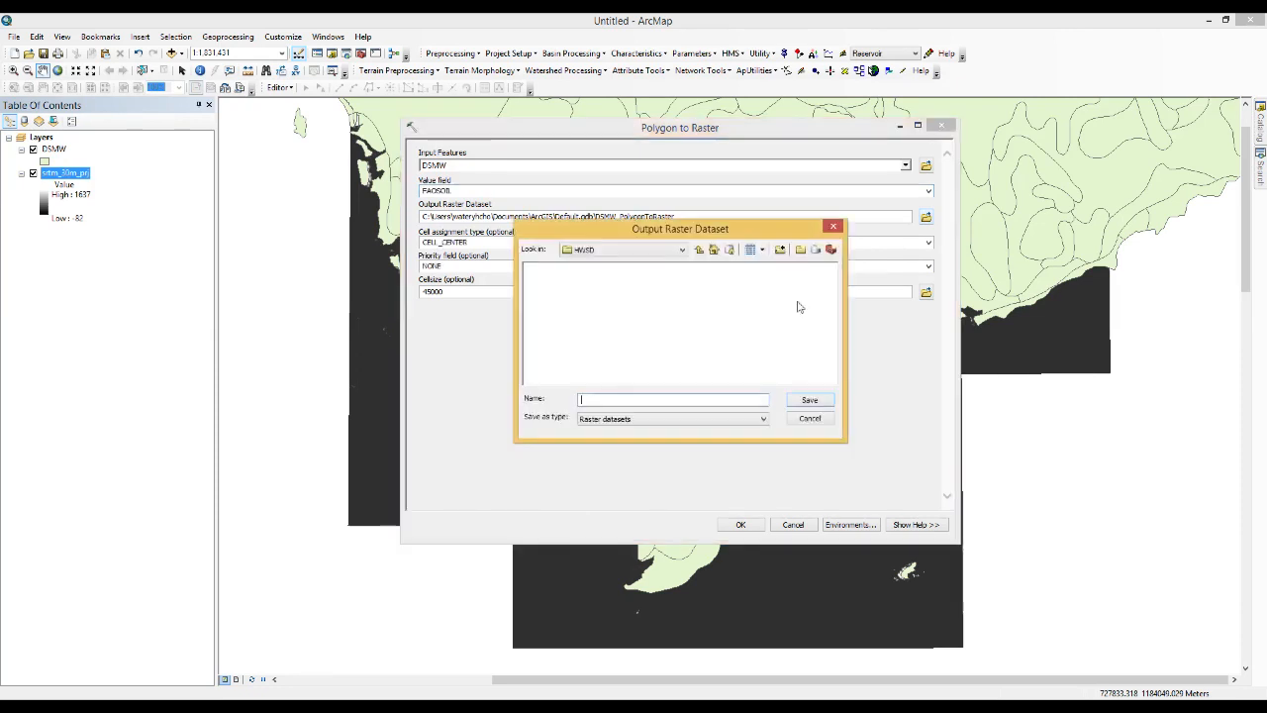
click(699, 249)
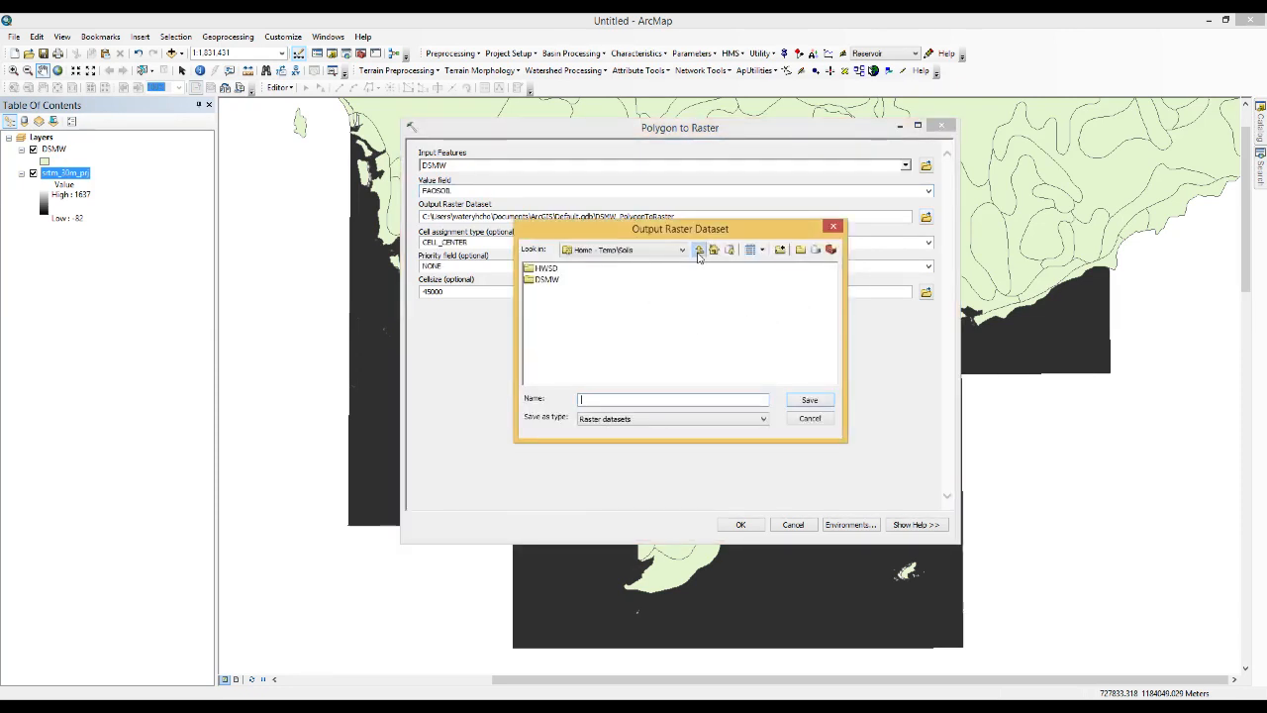
double_click(545, 279)
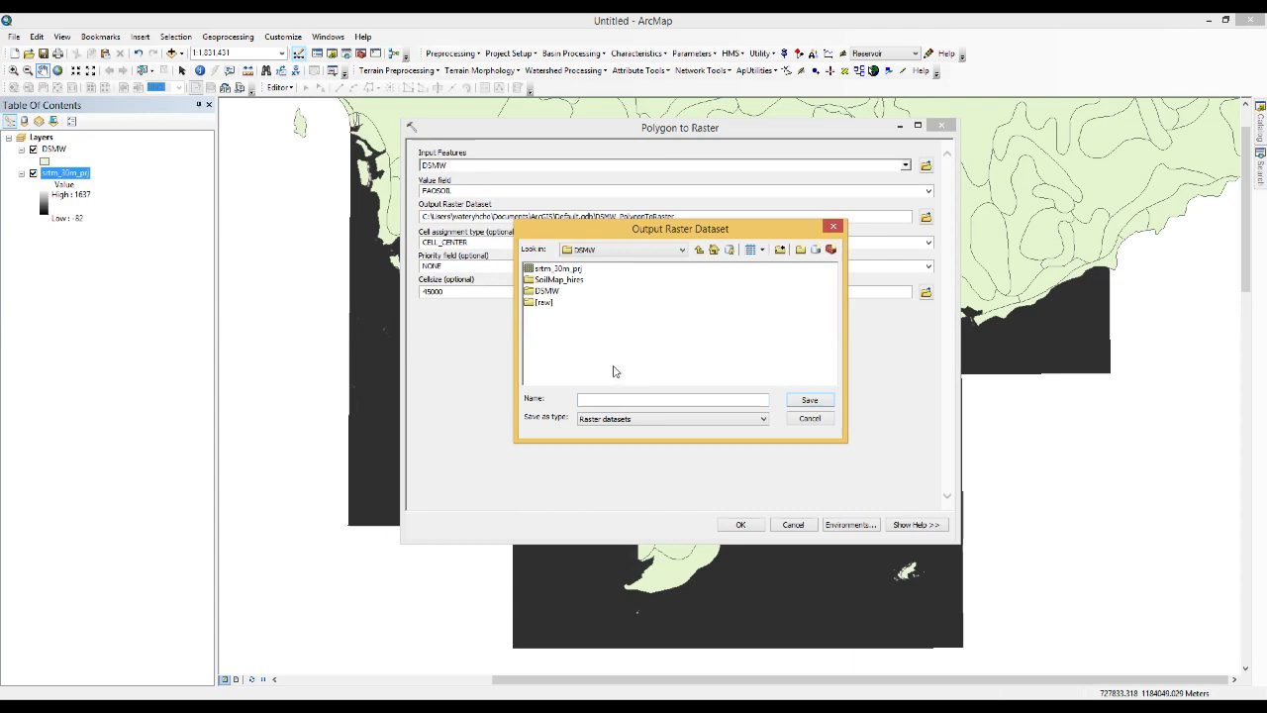
click(623, 404)
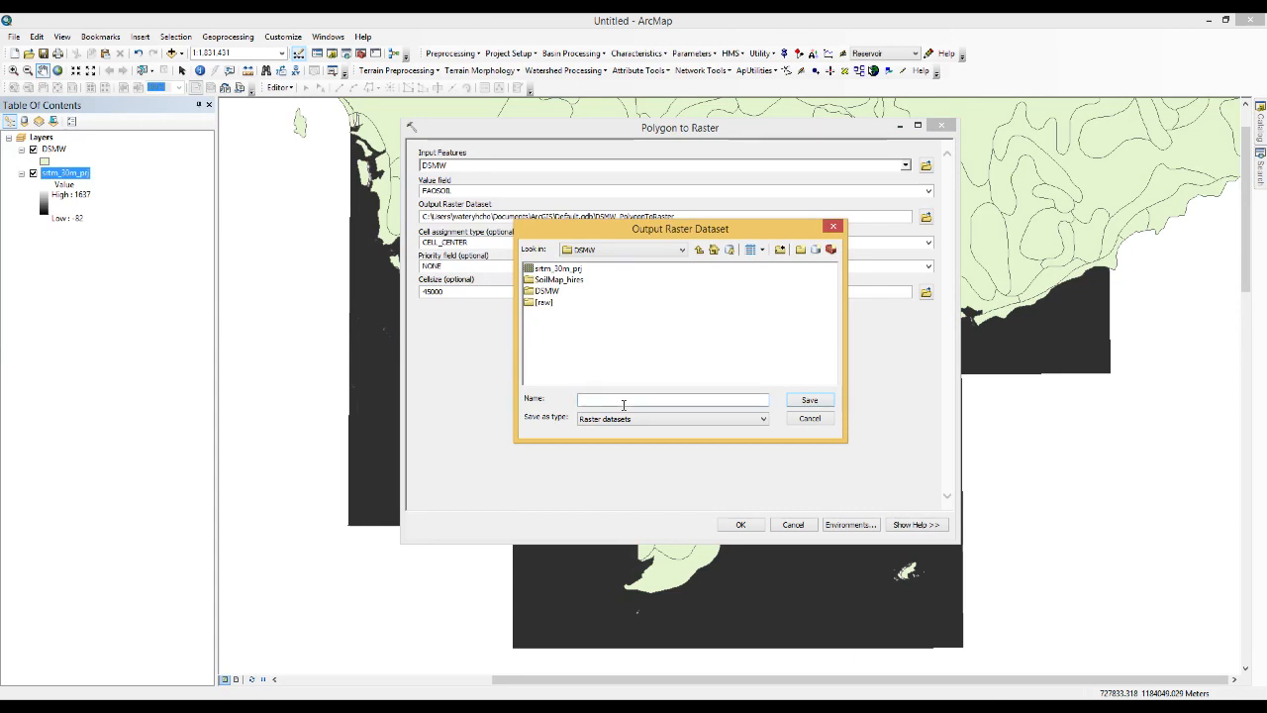
text(soi_30m_prj)
click(807, 401)
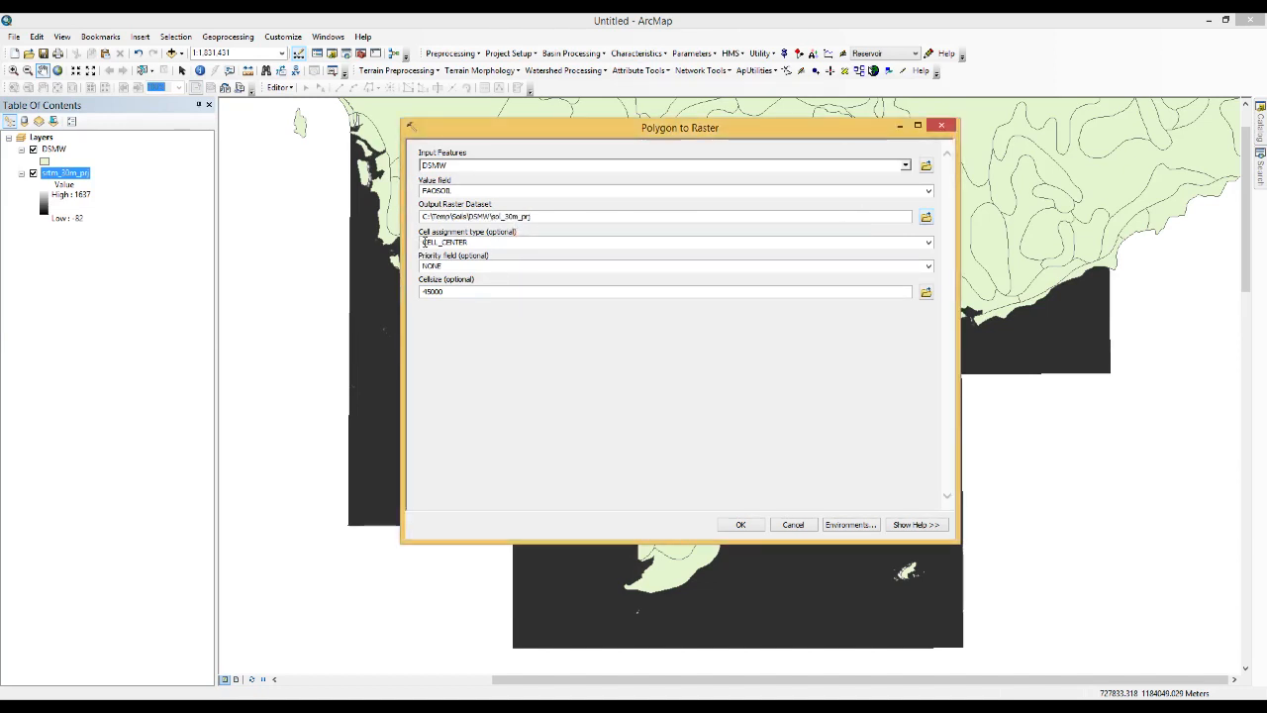
double_click(456, 293)
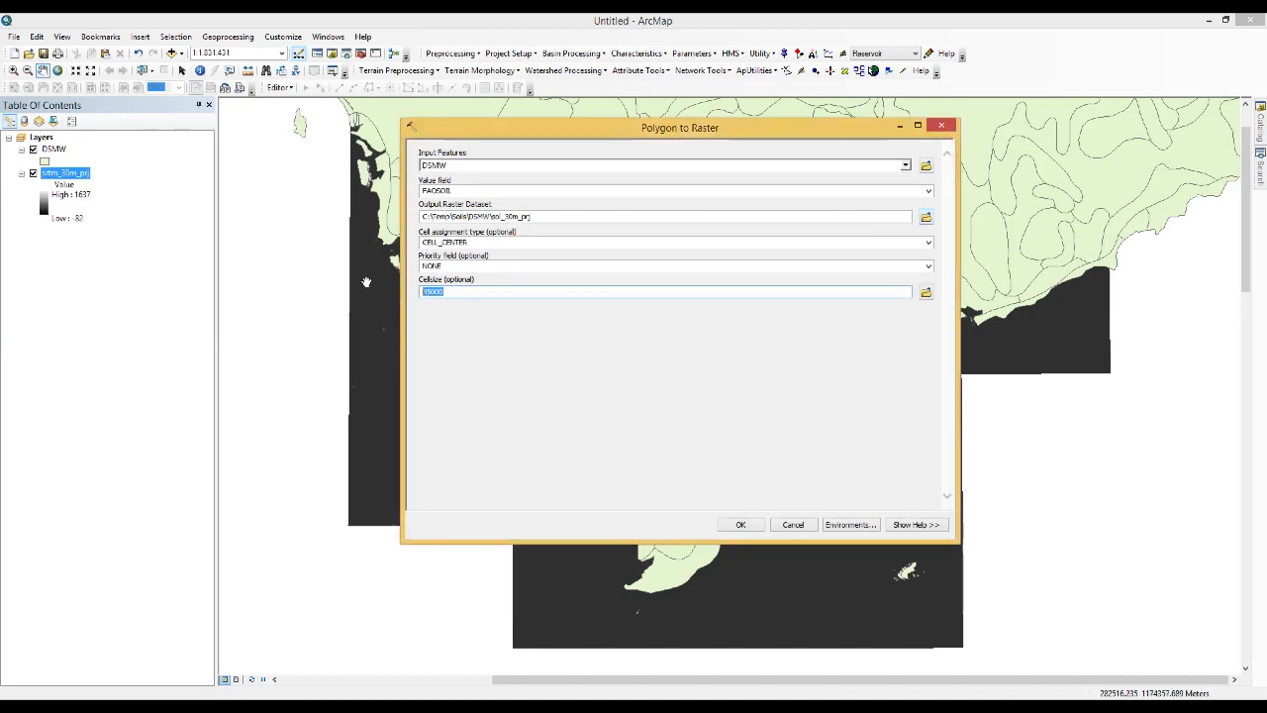
text(30)
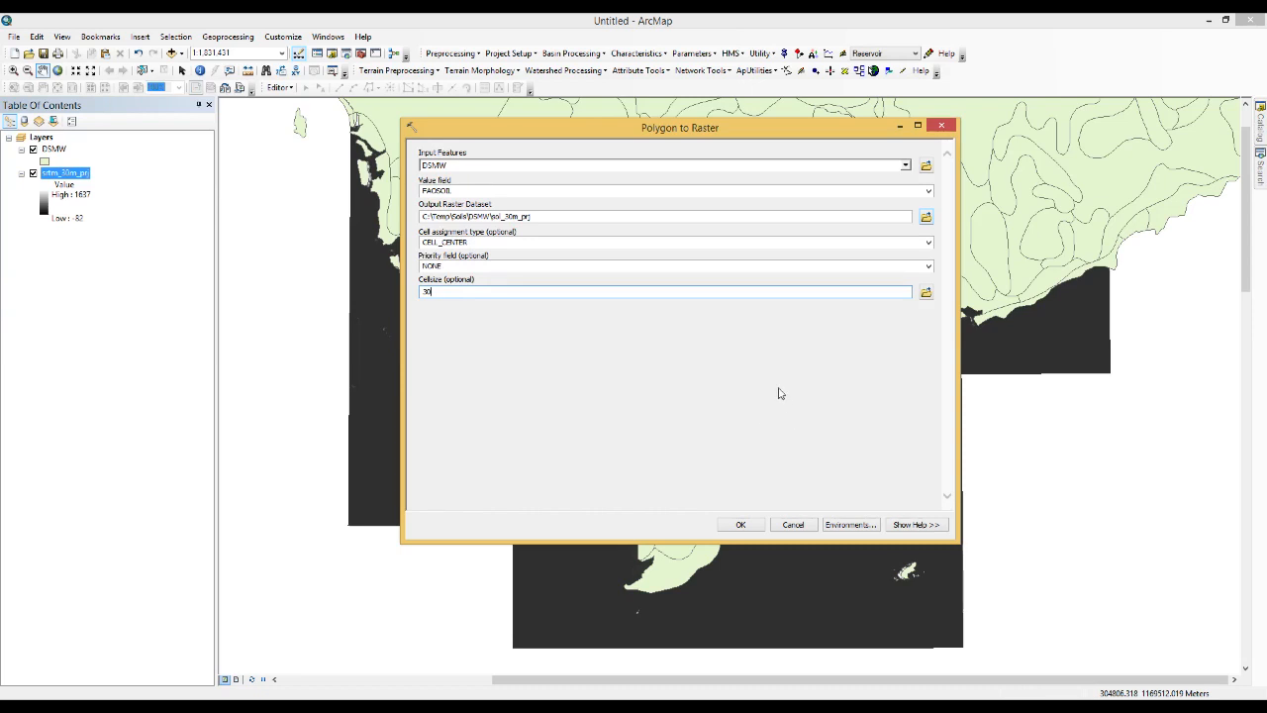
Set the processing extent to match layer srtm_30m_prj, use srtm_30m_prj as the snap raster, and run Polygon to Raster
click(860, 526)
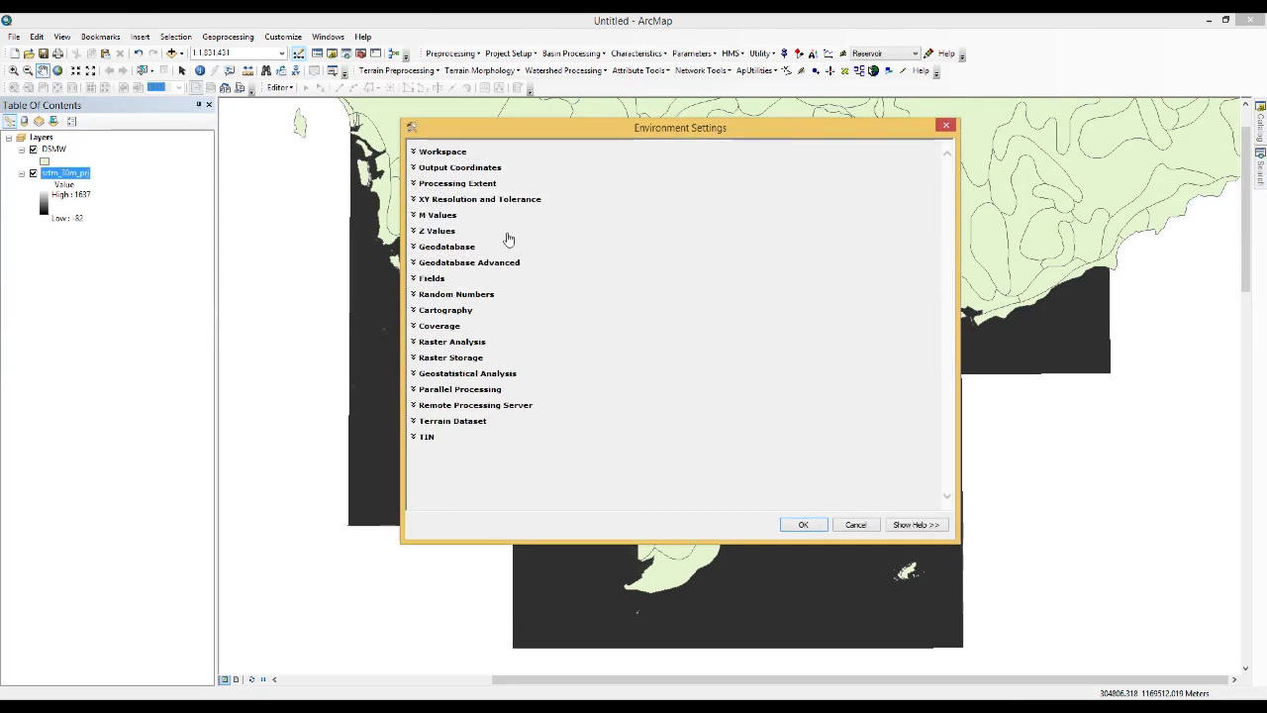
click(458, 184)
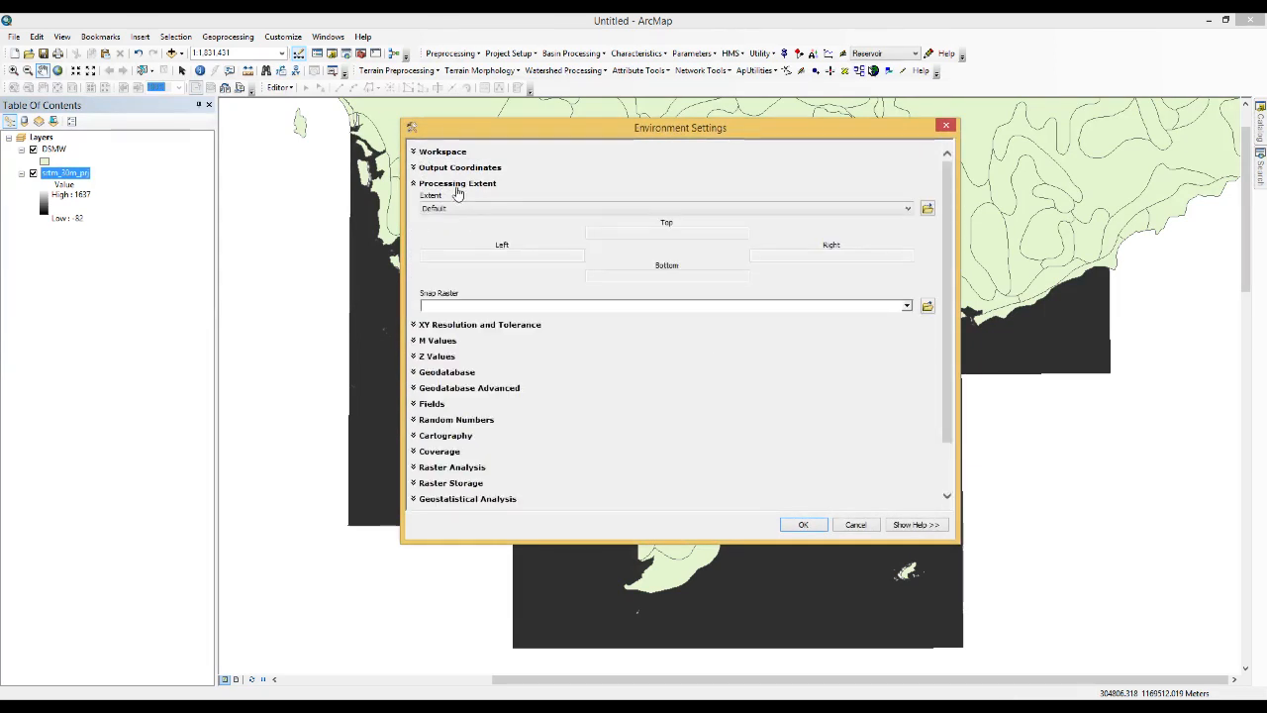
click(449, 209)
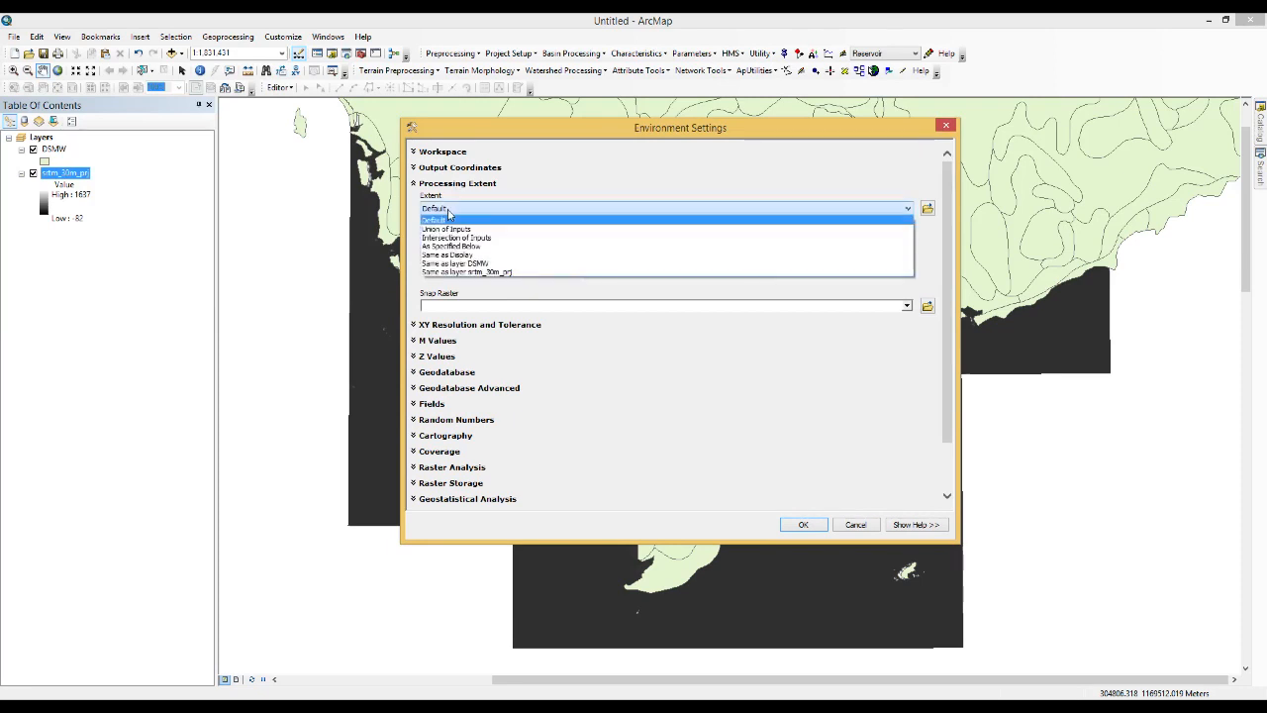
click(457, 273)
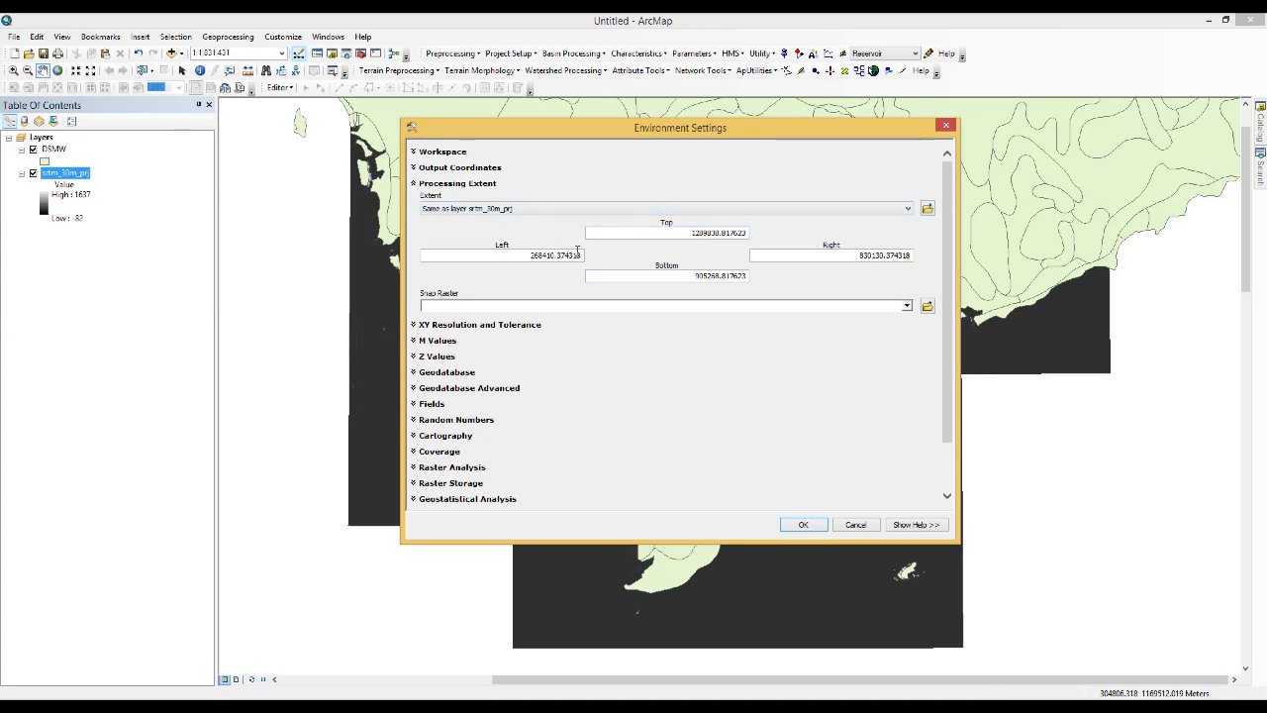
click(908, 306)
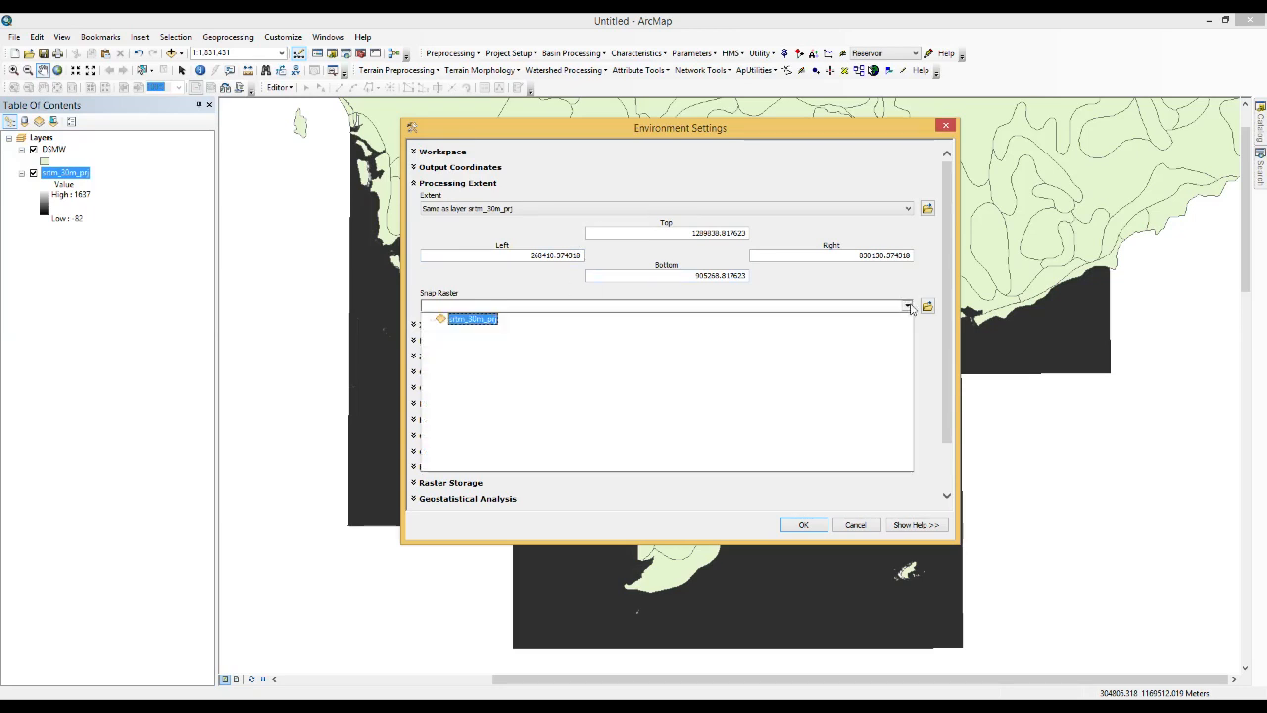
click(470, 319)
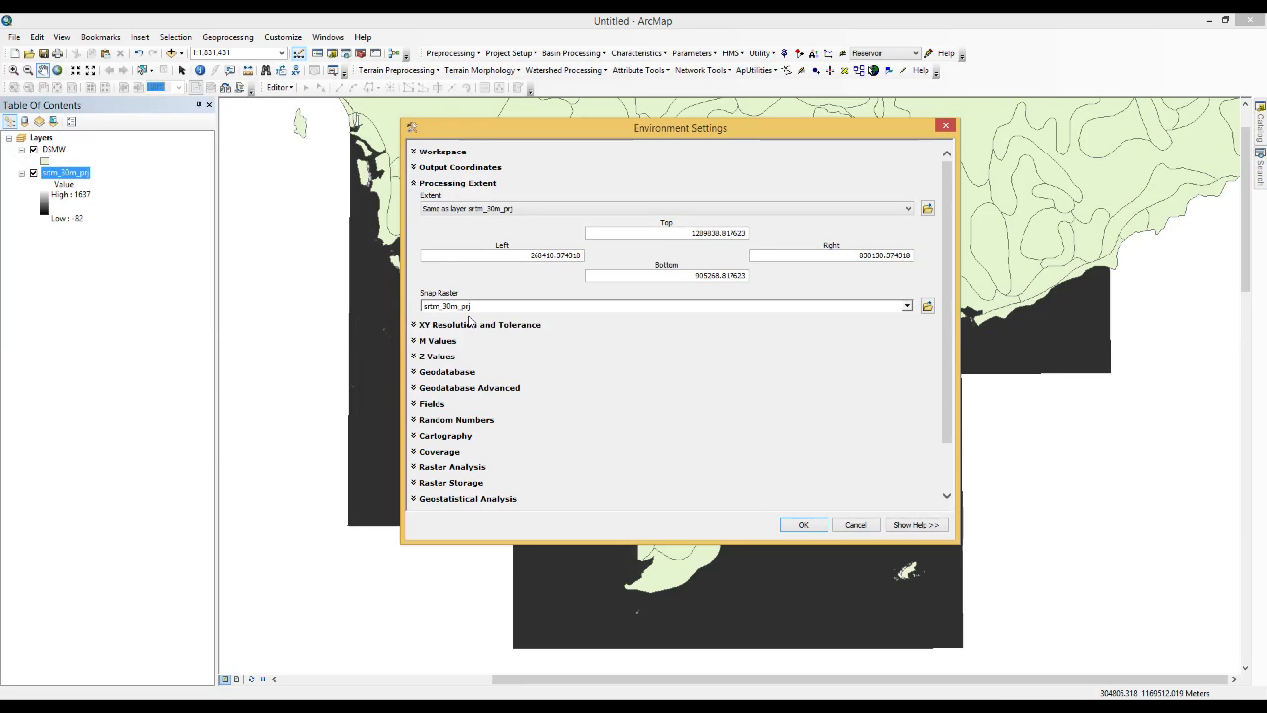
click(800, 525)
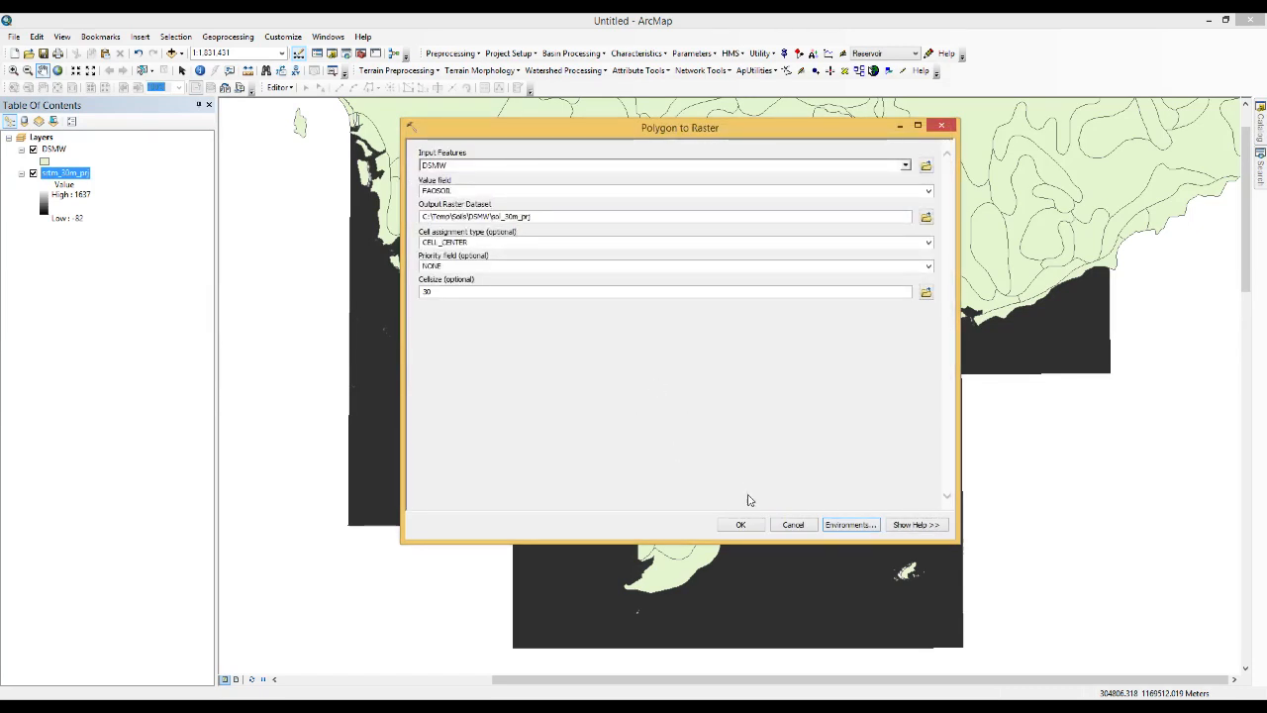
click(743, 525)
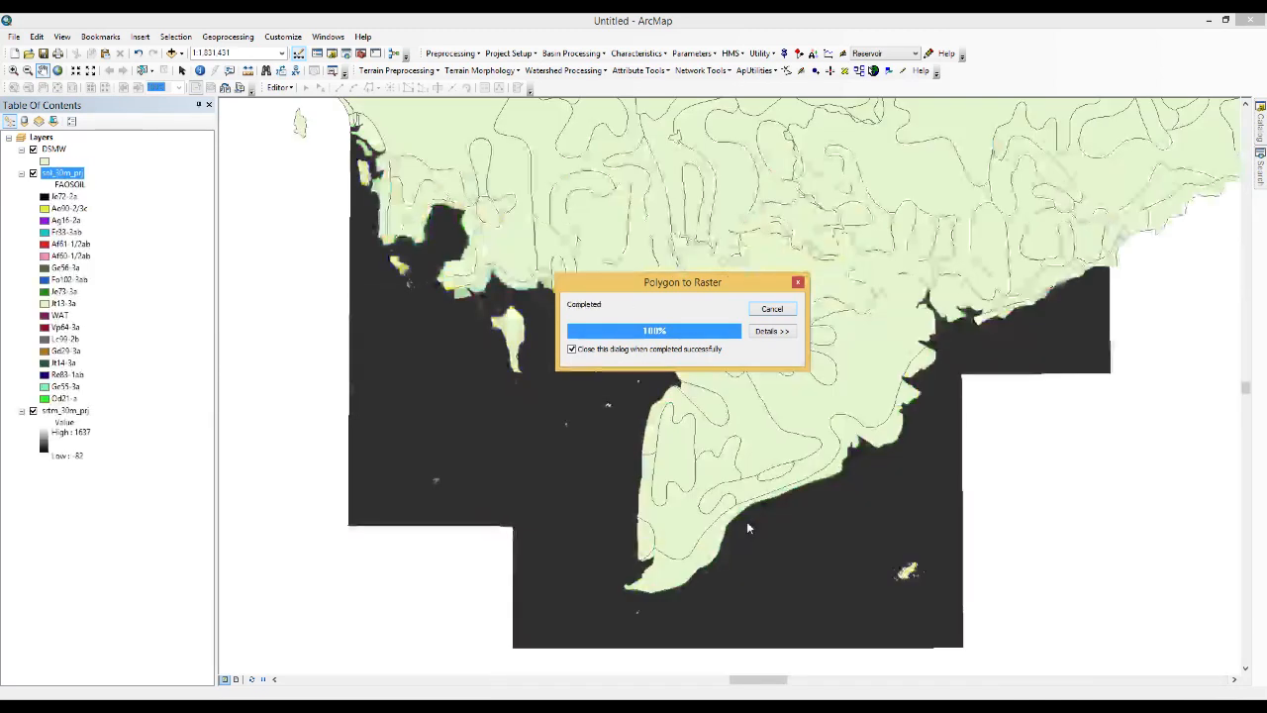
Hide the DSMW layer, examine how the soil raster's cells align with the SRTM cells, and return to the soil layer's full extent
click(33, 149)
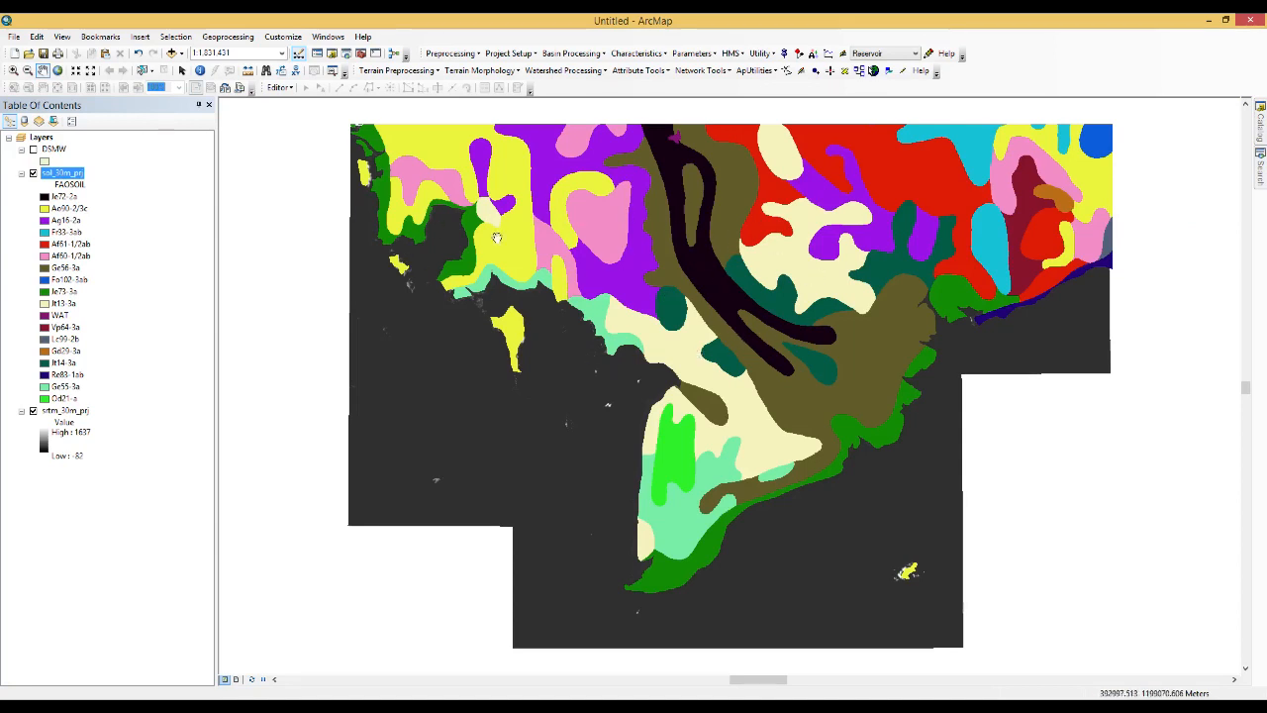
scroll(366, 188, up, 2)
scroll(367, 186, down, 5)
scroll(366, 178, down, 4)
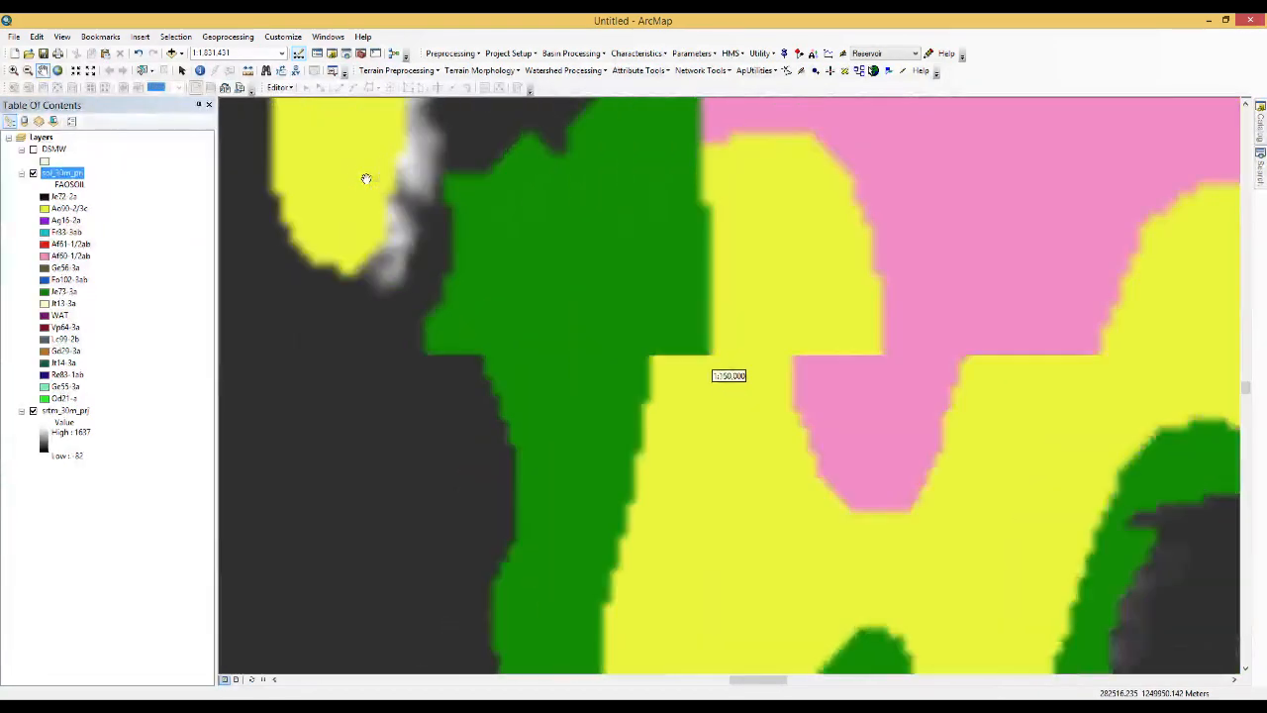
scroll(442, 203, down, 4)
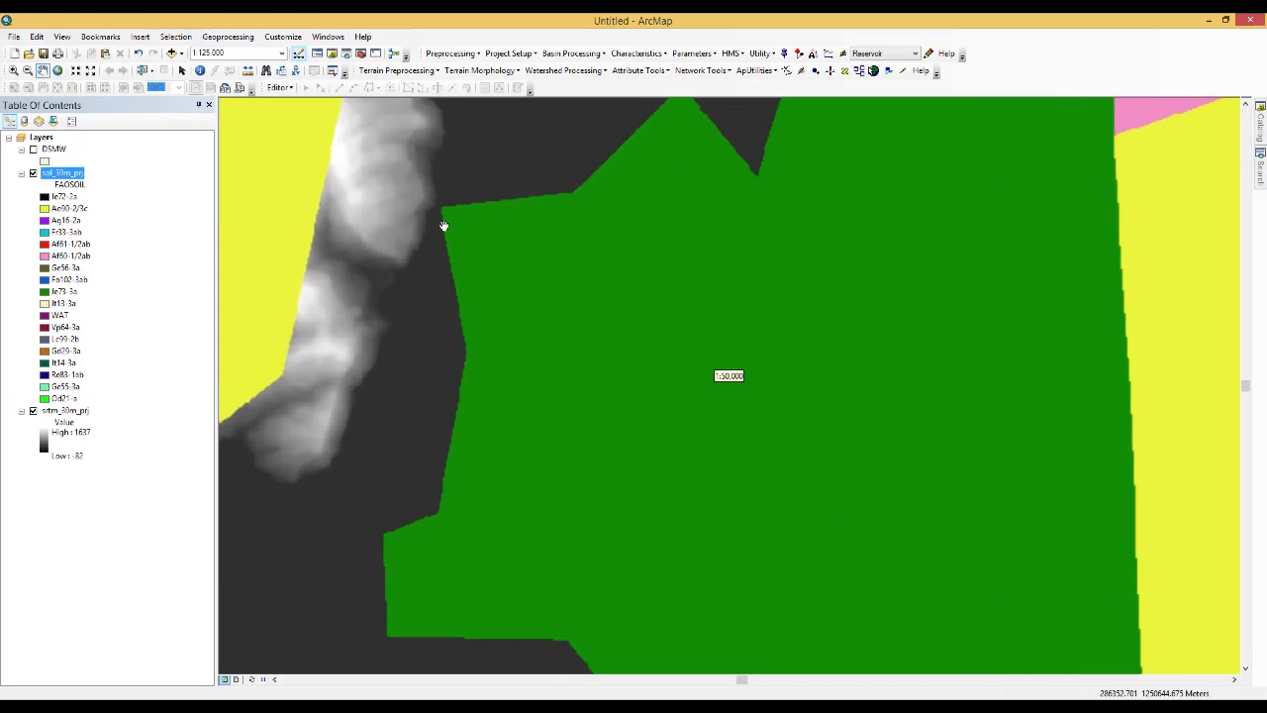
scroll(436, 195, down, 4)
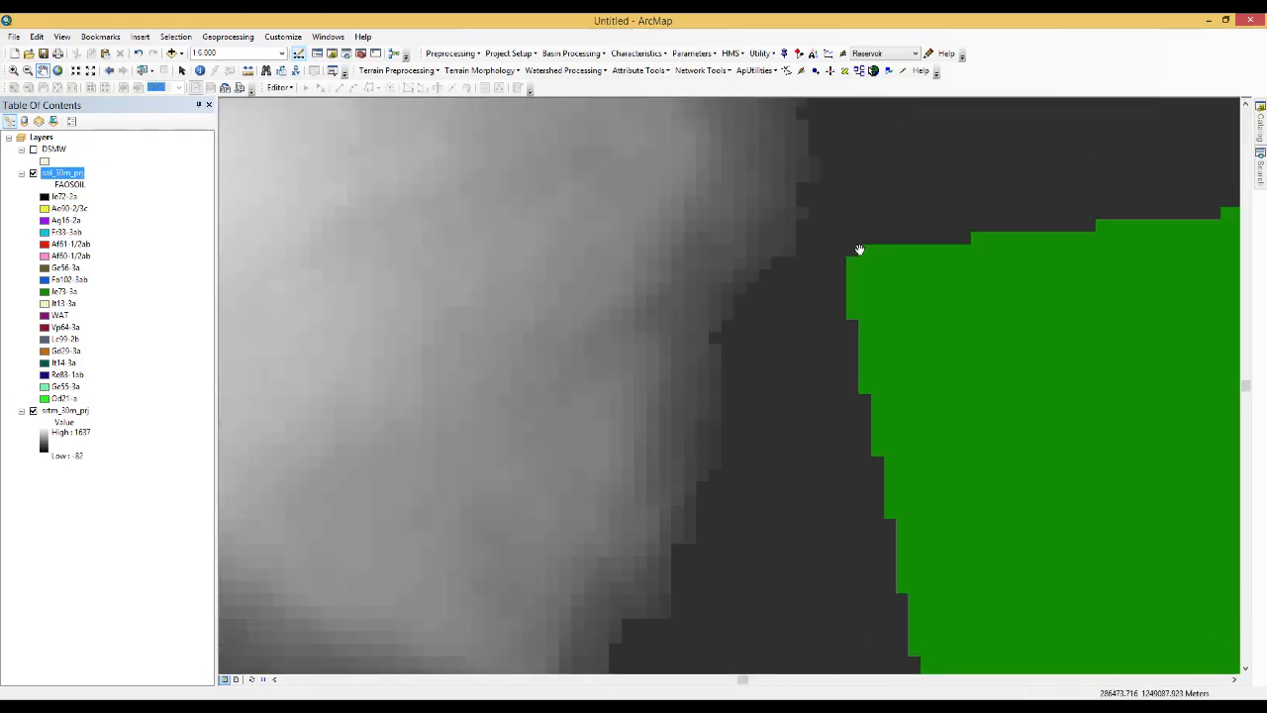
scroll(842, 254, down, 1)
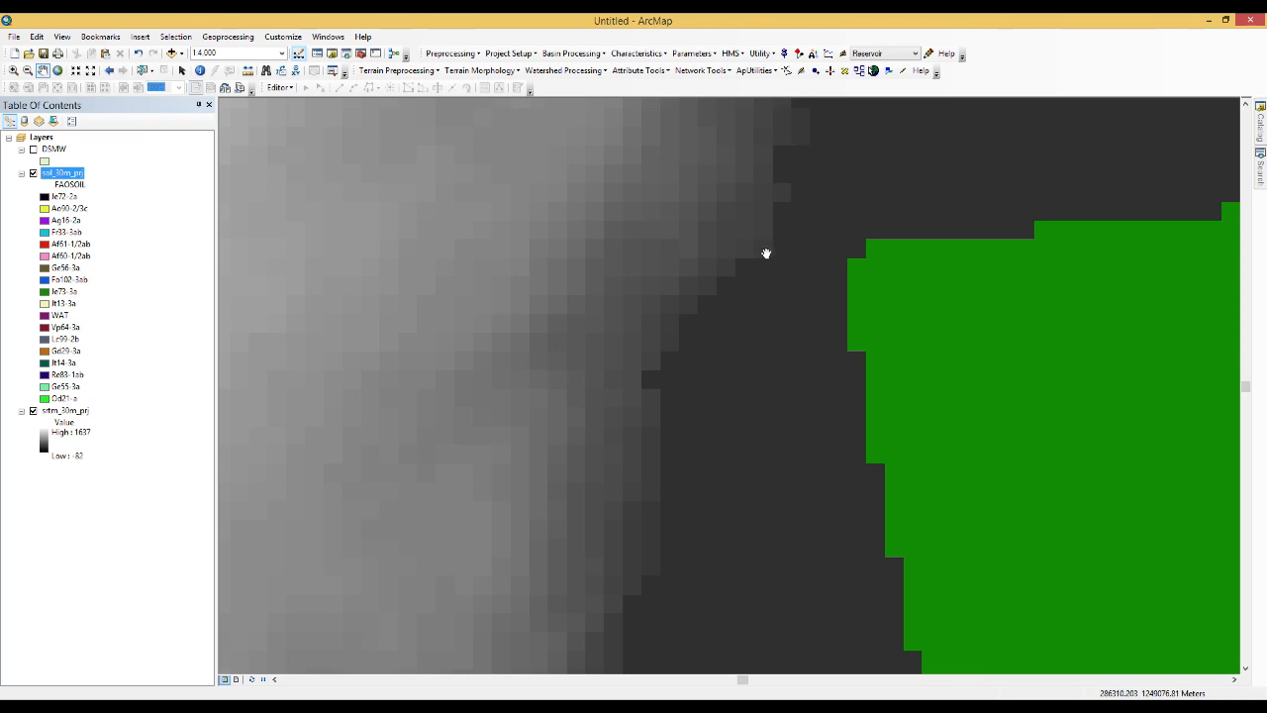
scroll(782, 295, up, 3)
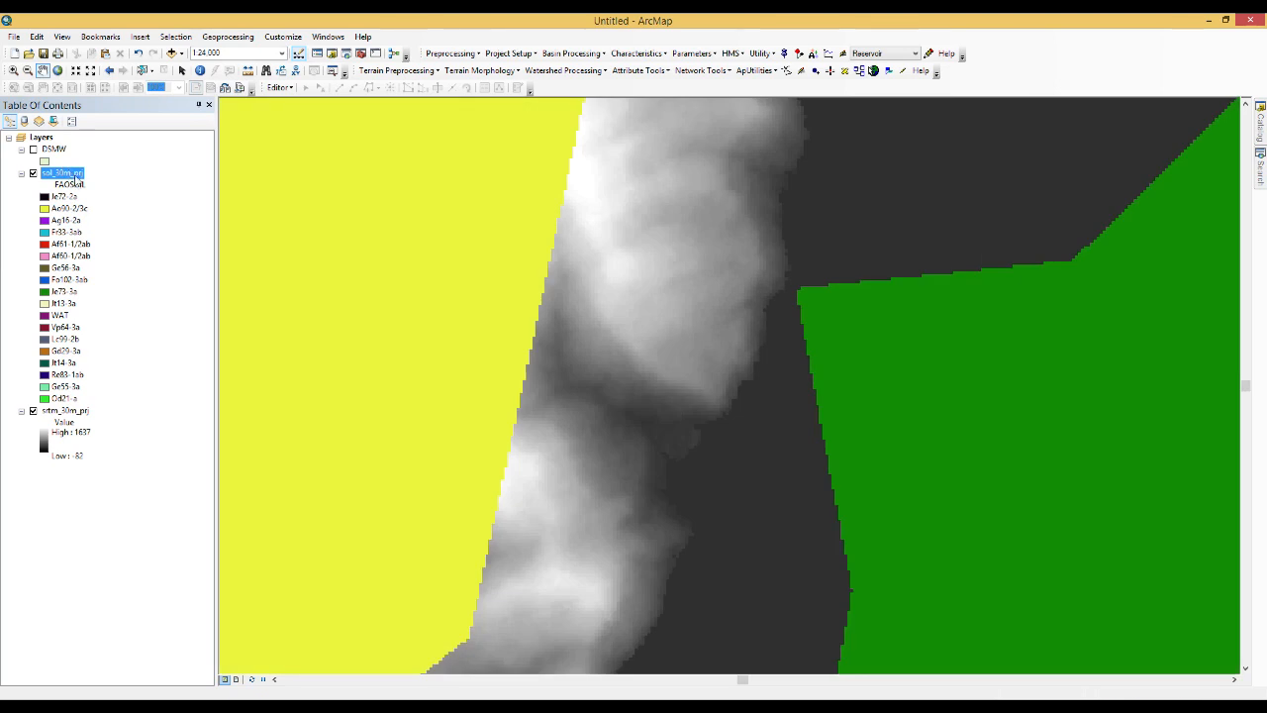
right_click(76, 175)
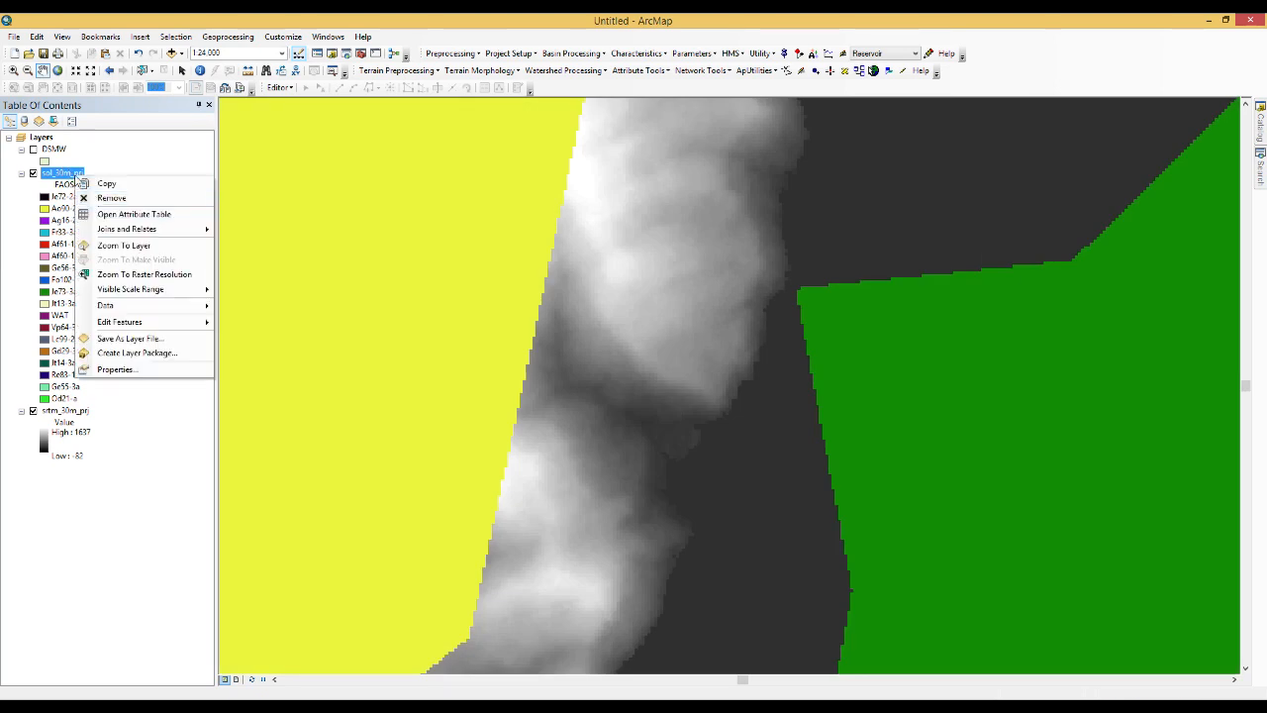
click(133, 246)
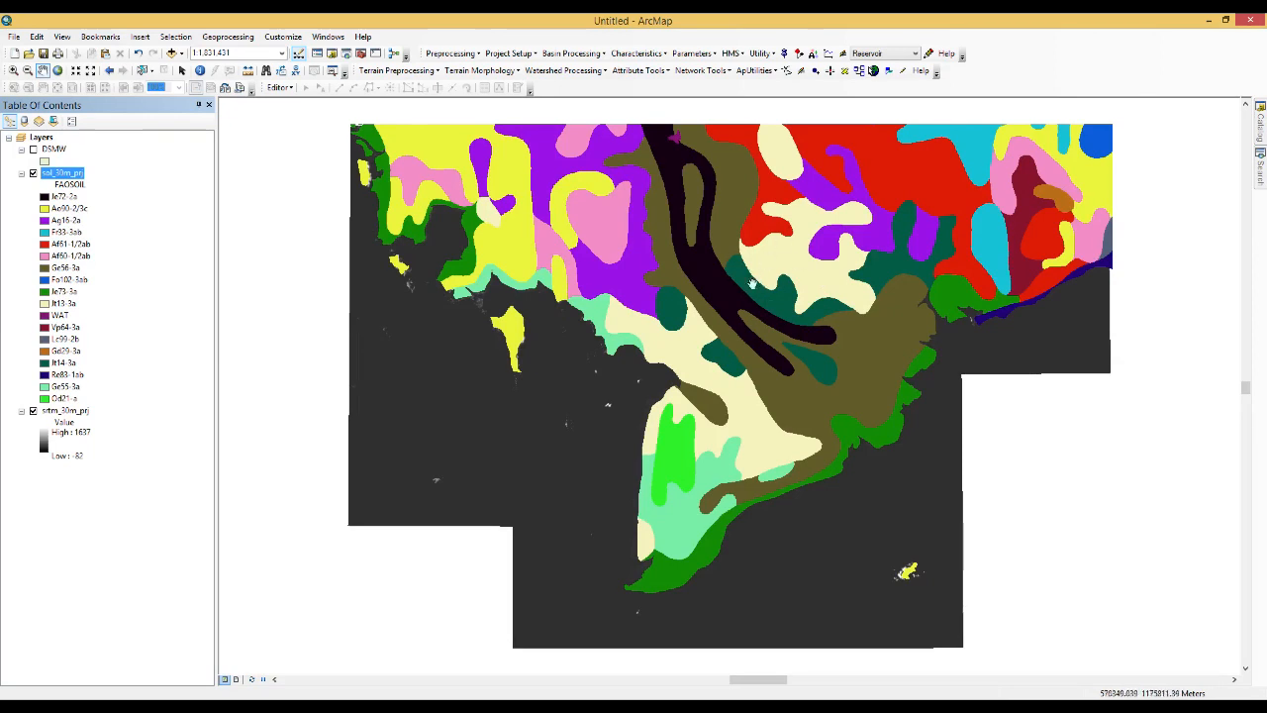
Hide the srtm_30m_prj layer and apply an orange-brown earth-tone color scheme to the soil raster's unique FAOSOIL values
click(33, 410)
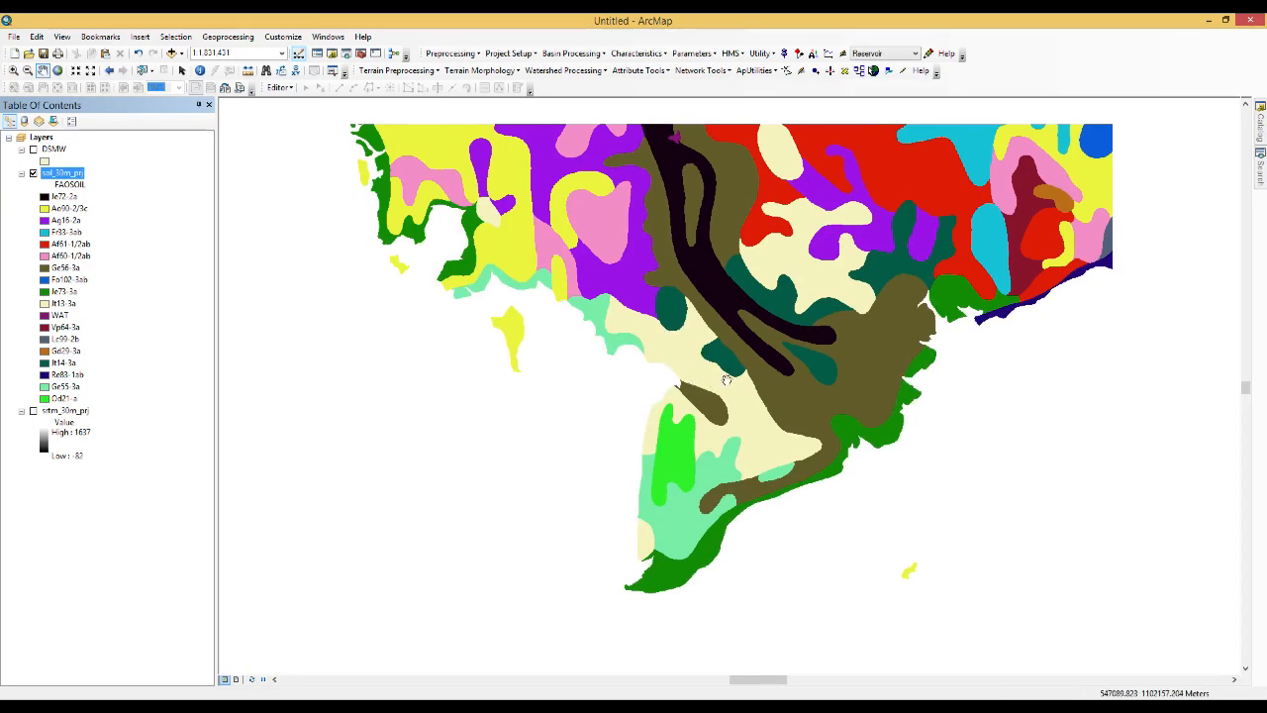
right_click(70, 174)
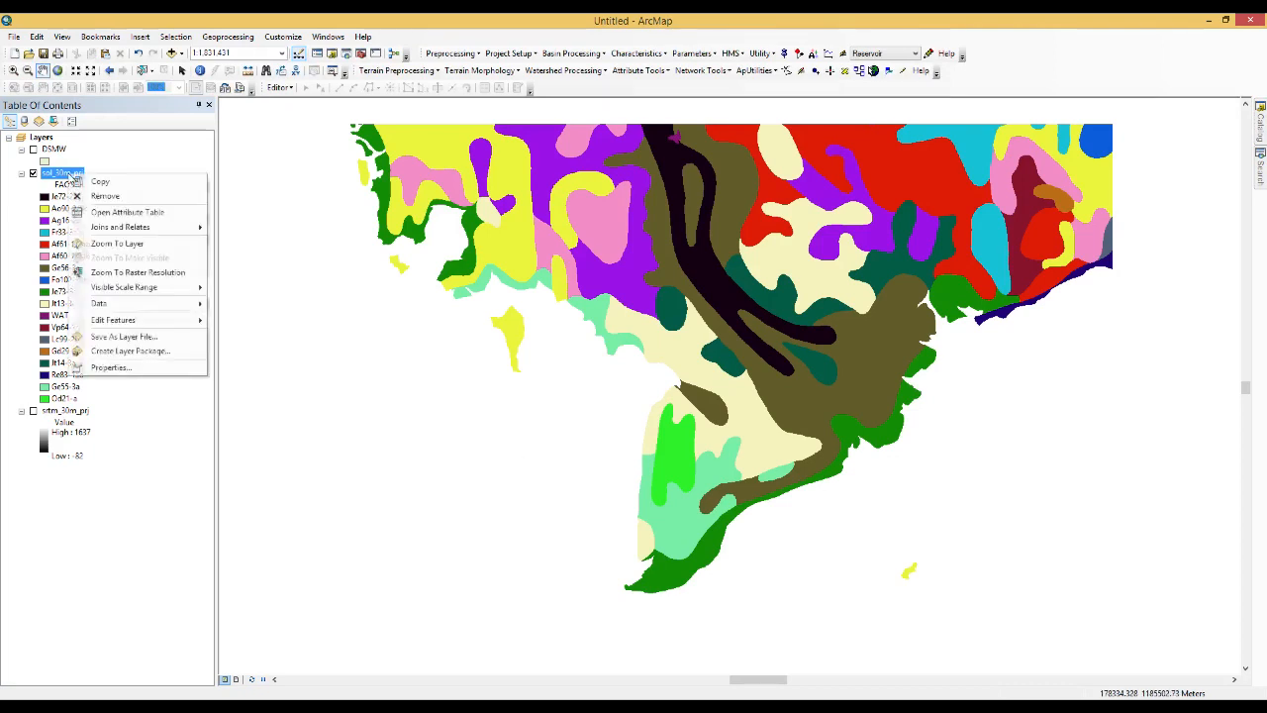
click(159, 372)
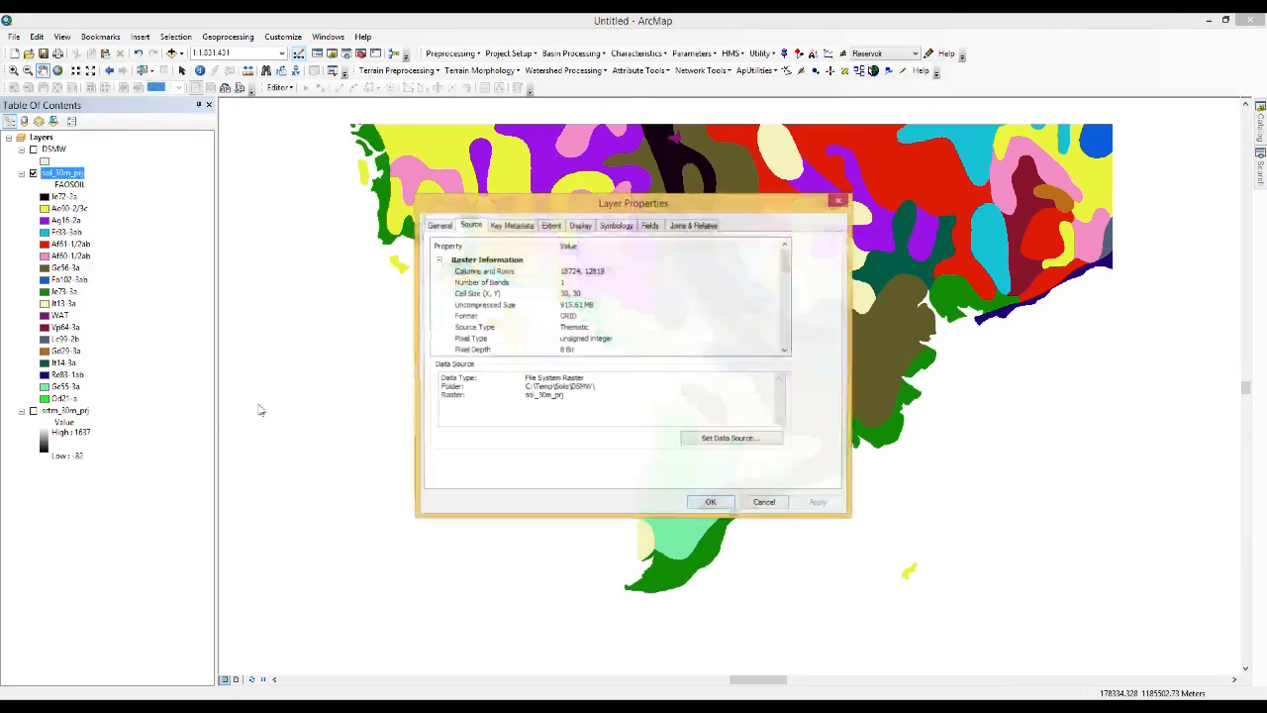
click(613, 227)
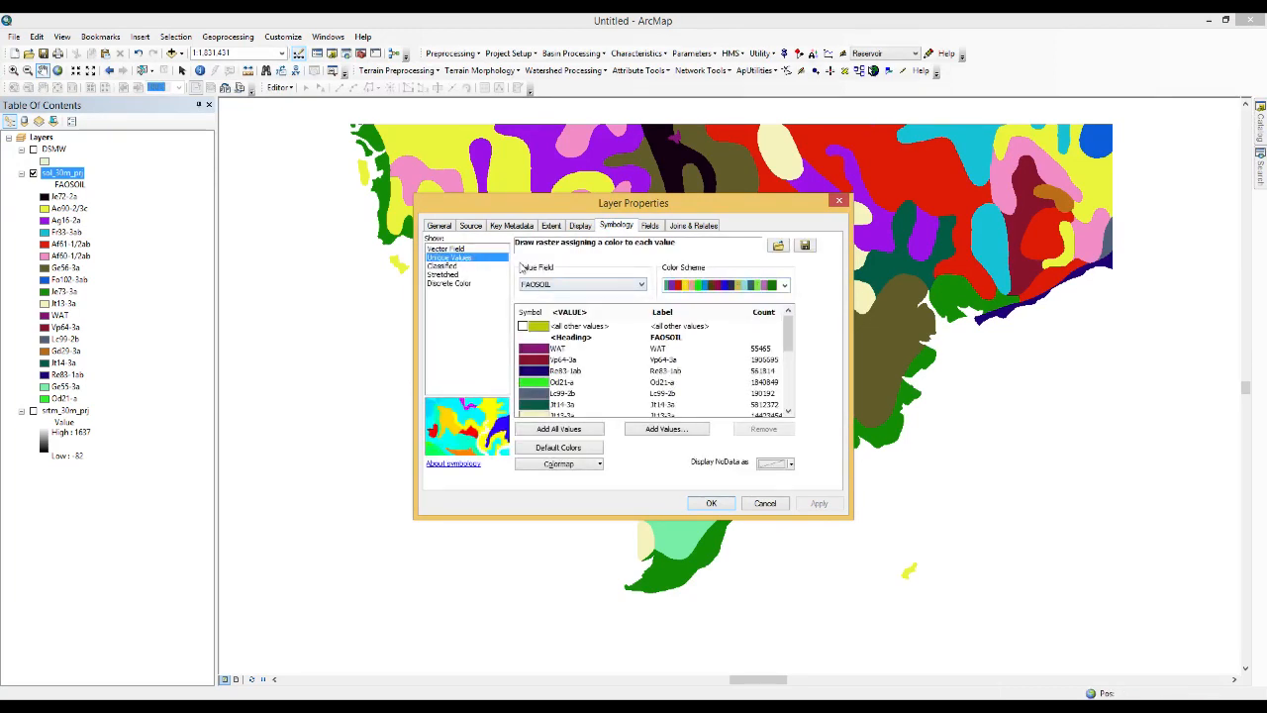
click(783, 286)
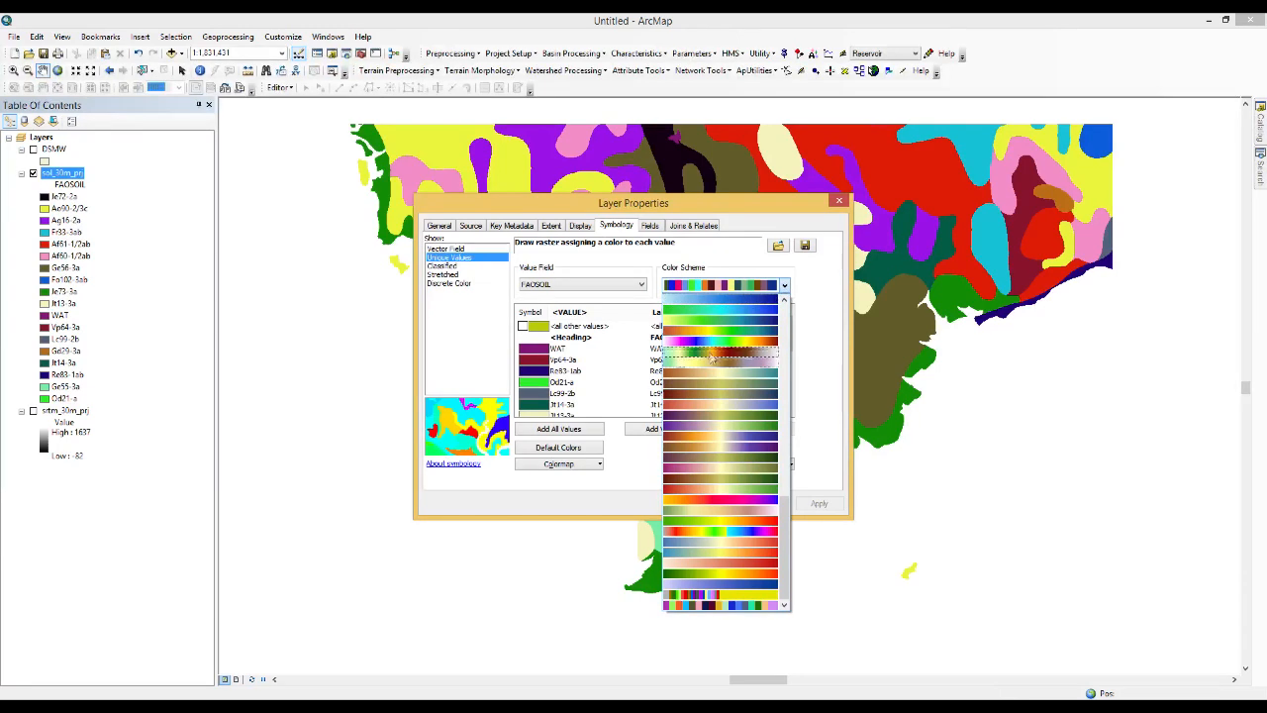
scroll(715, 404, up, 15)
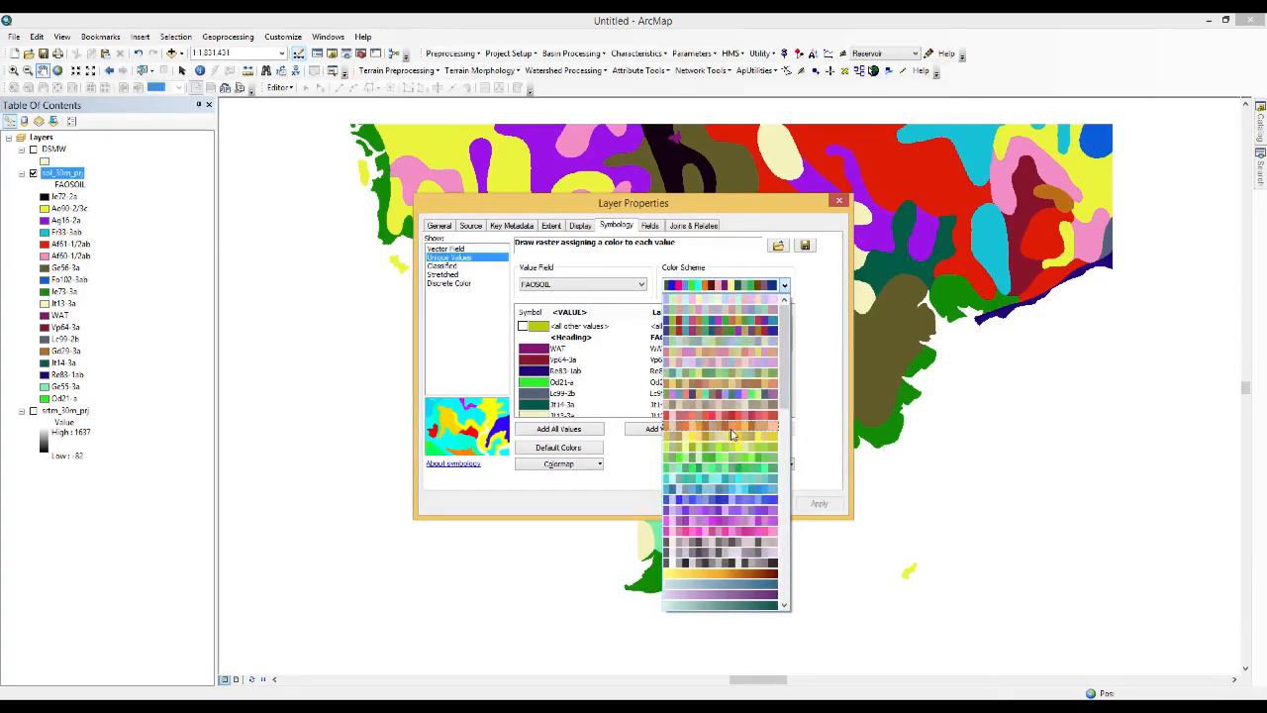
click(726, 384)
click(819, 504)
click(712, 504)
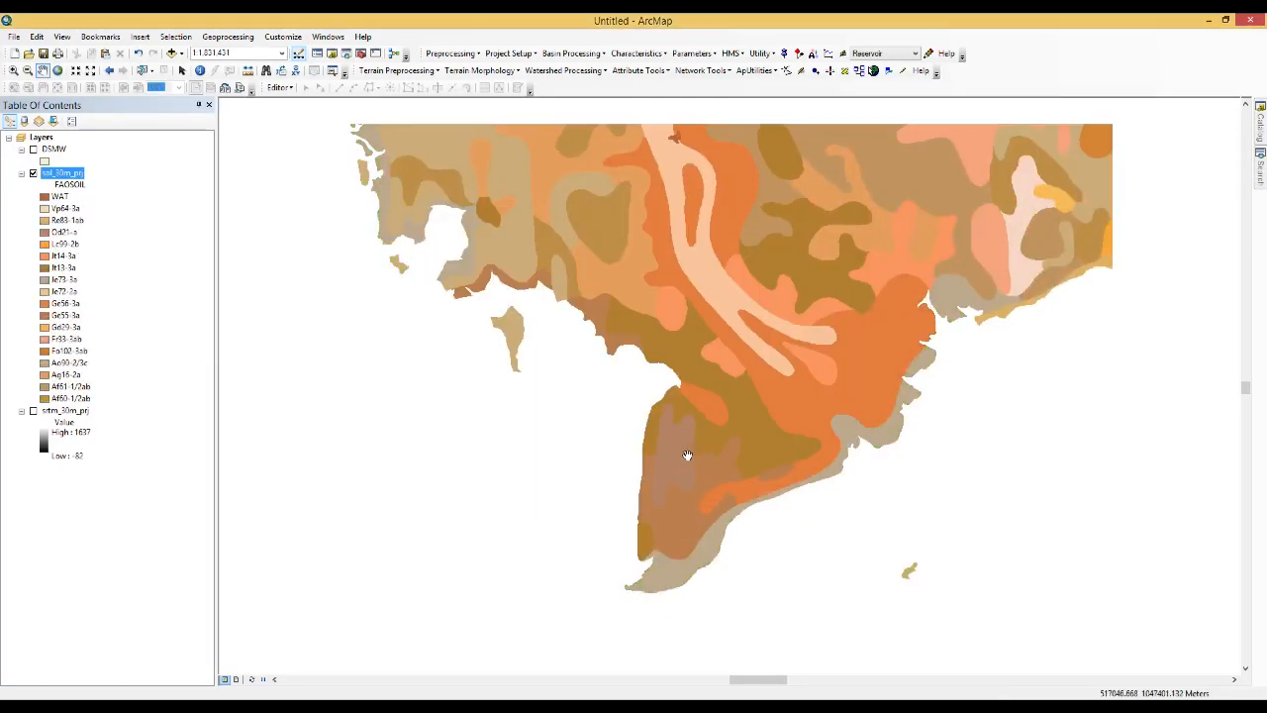